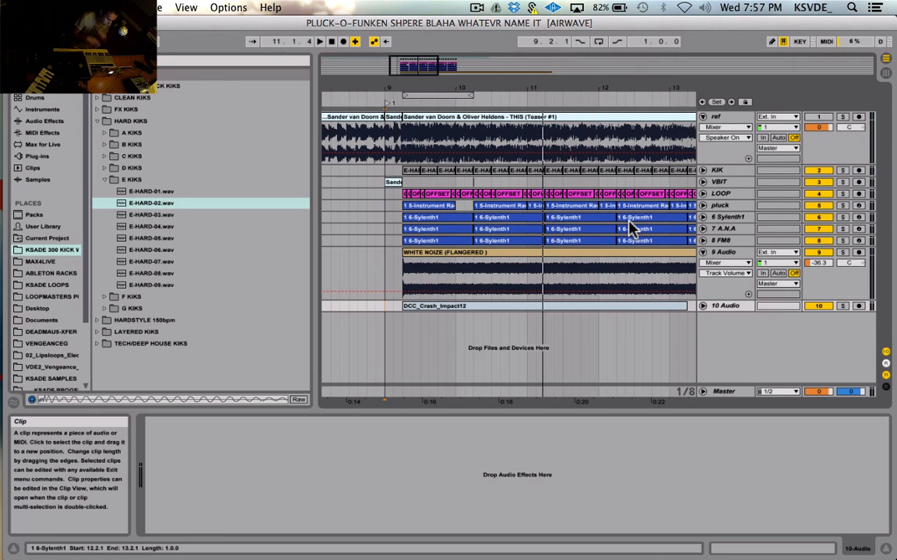
- Turn on arrangement looping and play the looped section starting from 9.1.1
click(387, 266)
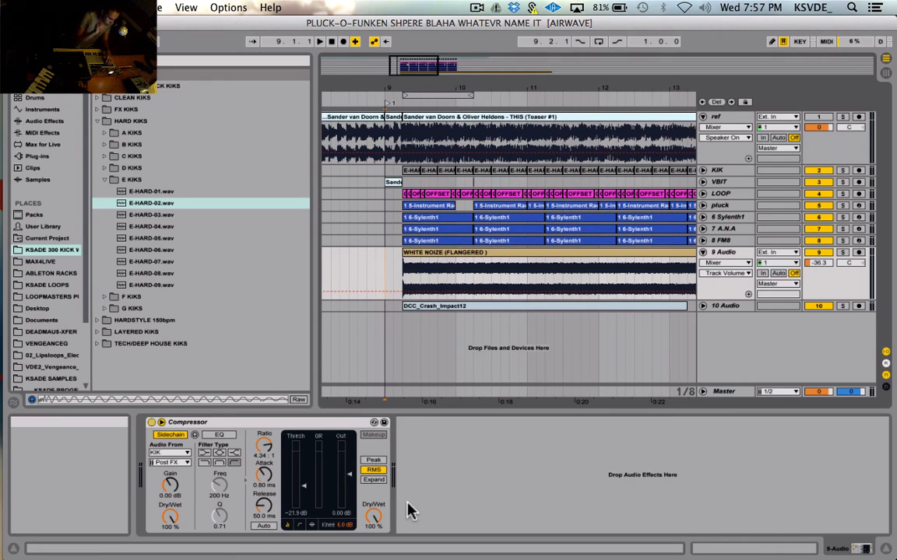
key(space)
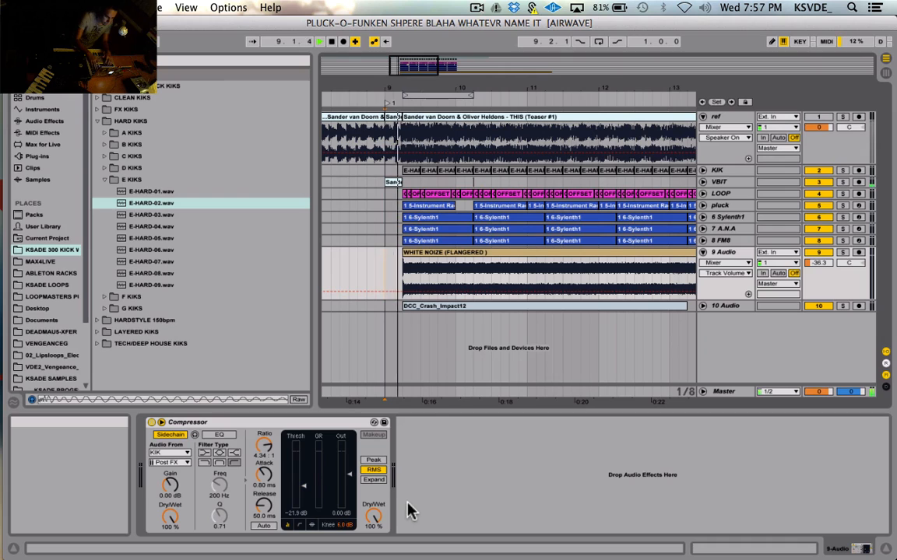
key(super+l)
key(space)
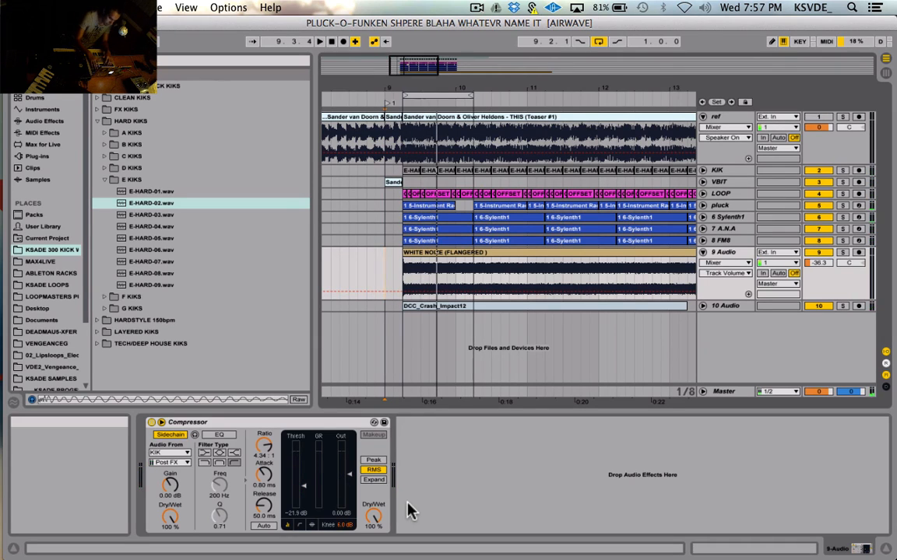
key(space)
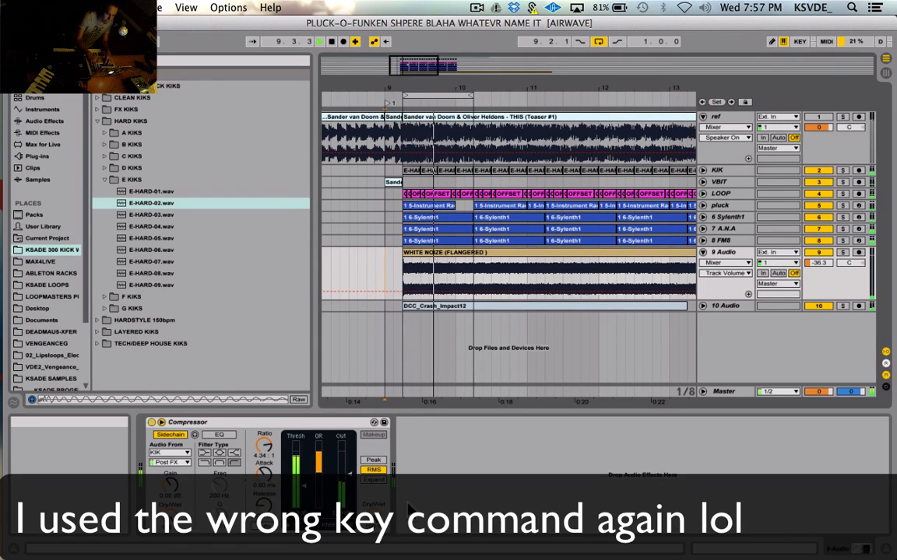
- Listen to the ref track soloed, and play the pluck track soloed from 9.1.1
key(s)
key(space)
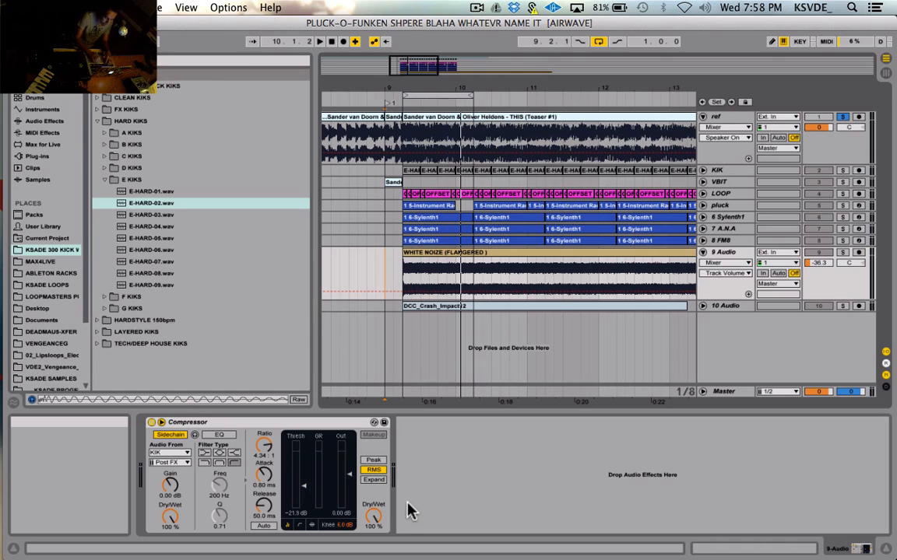
click(381, 274)
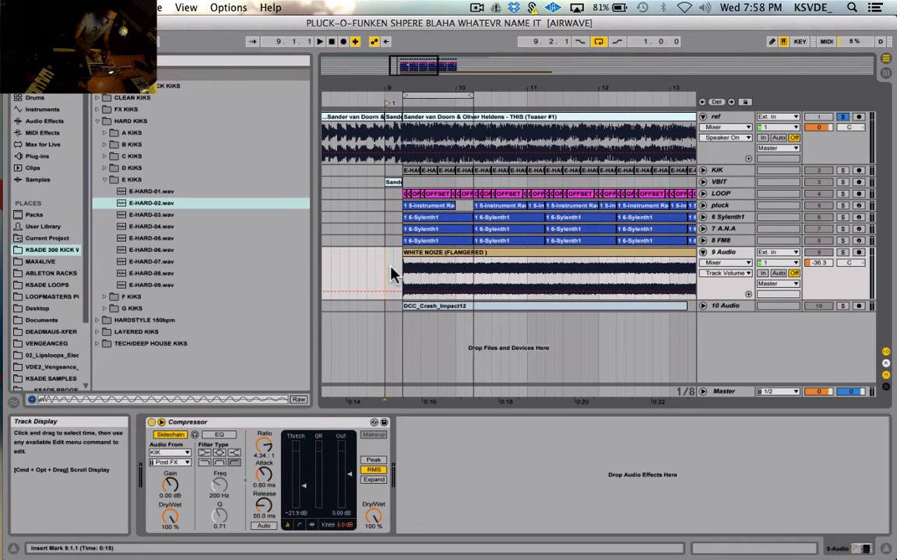
click(842, 207)
key(space)
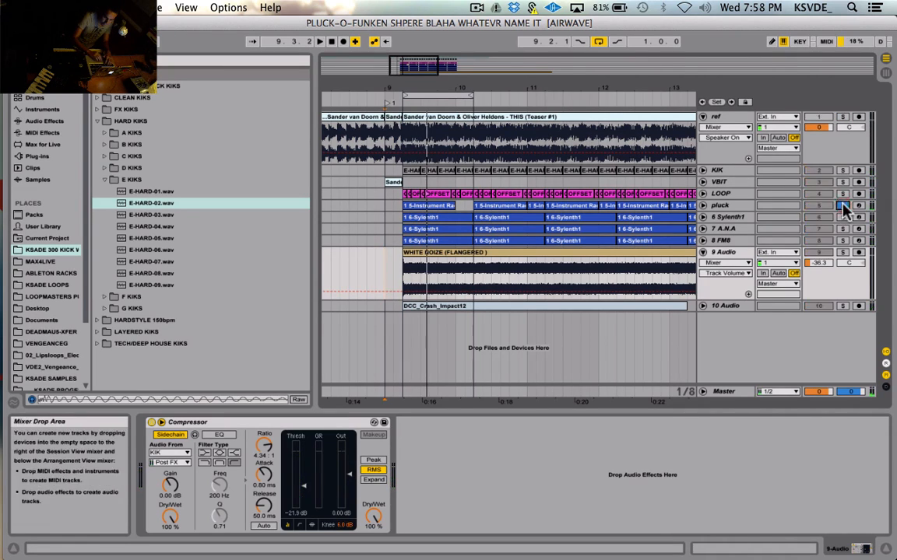
- Compare the ref and pluck tracks by alternating their solo during playback, ending with no track soloed
click(842, 207)
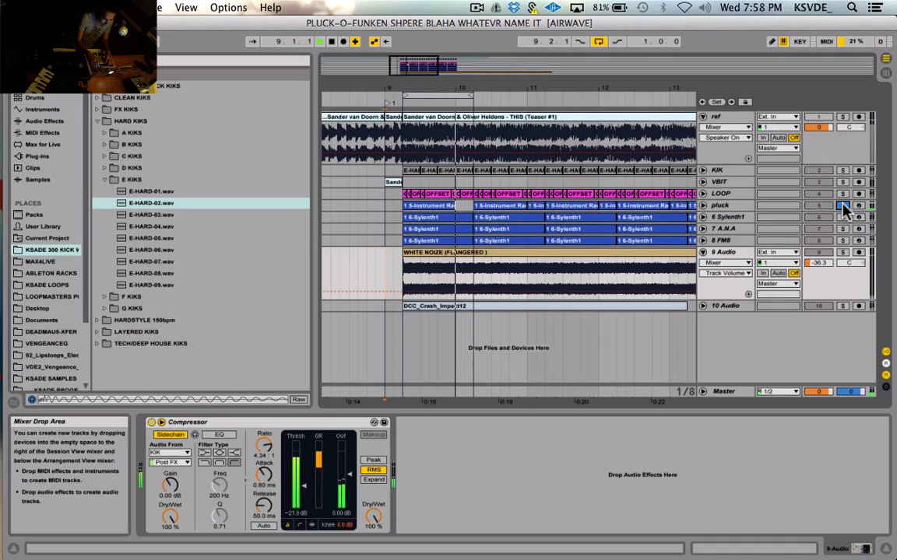
key(super+z)
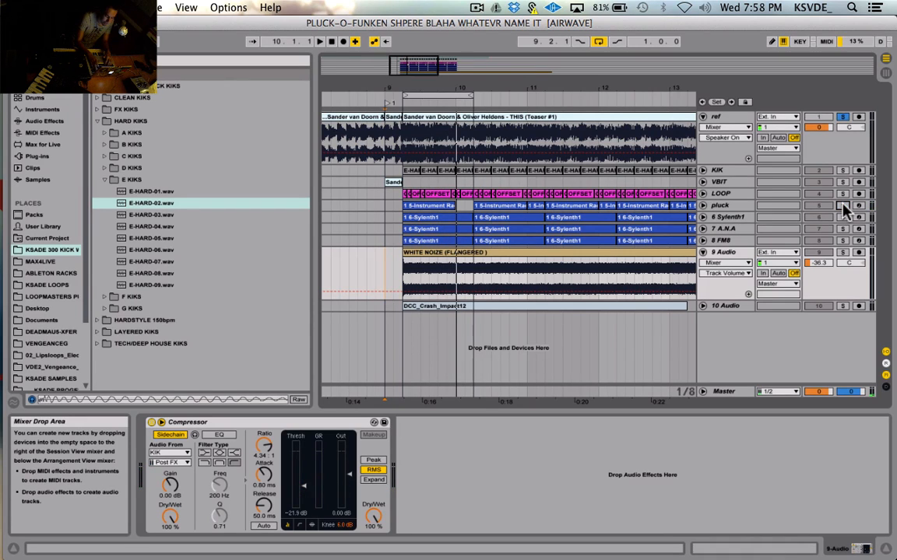
key(space)
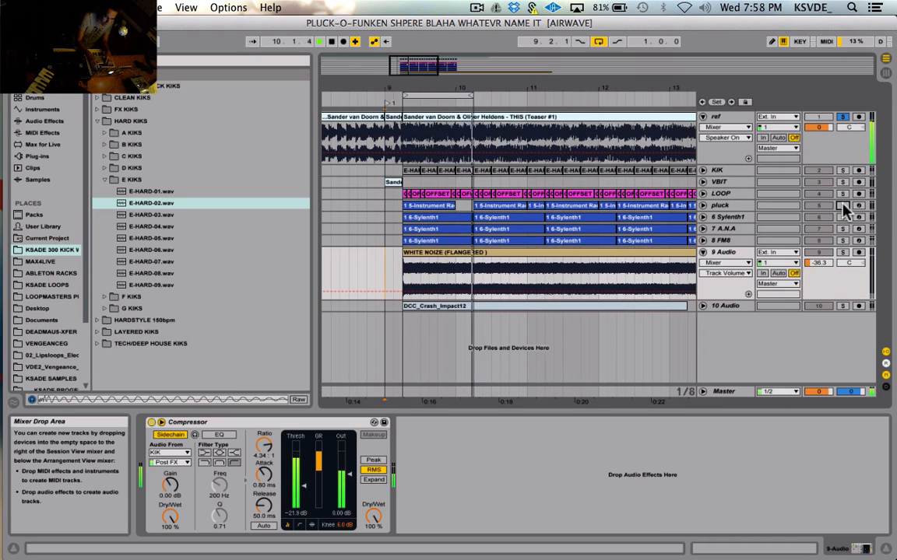
key(super+z)
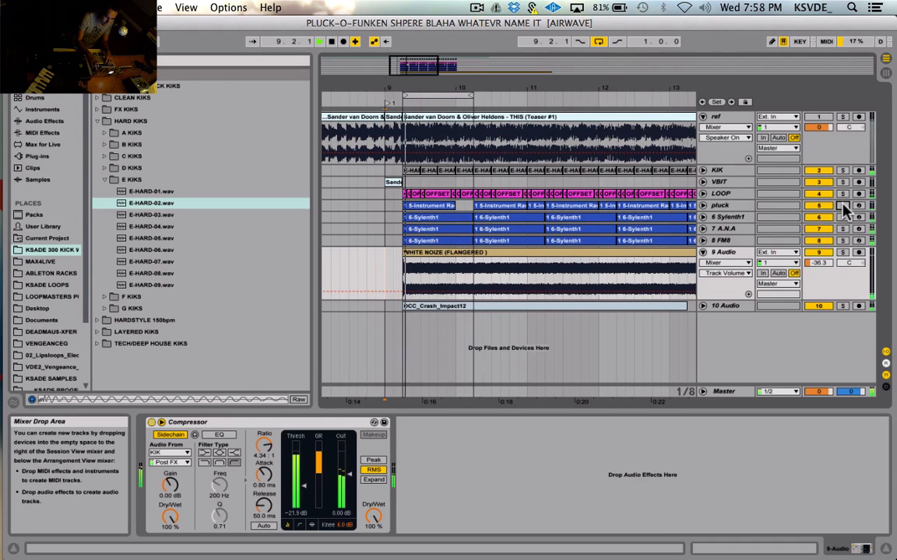
click(842, 204)
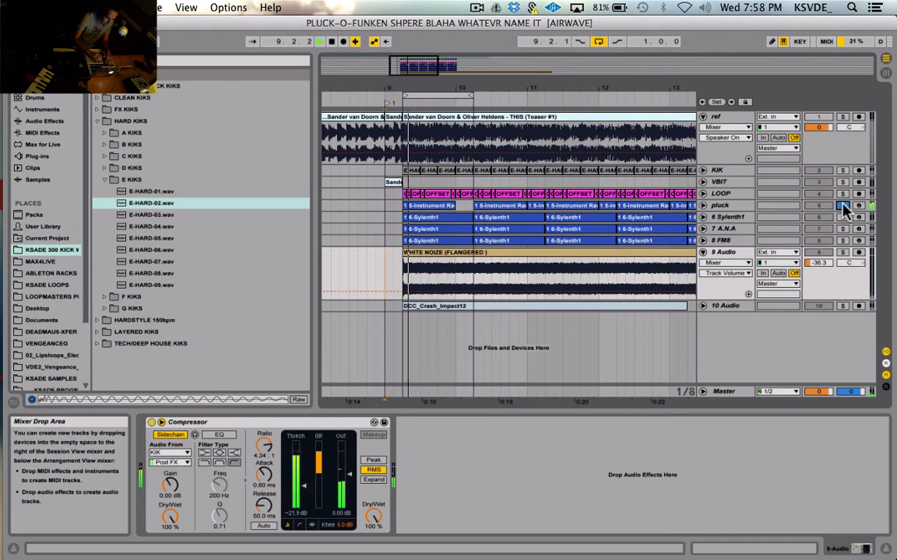
click(843, 204)
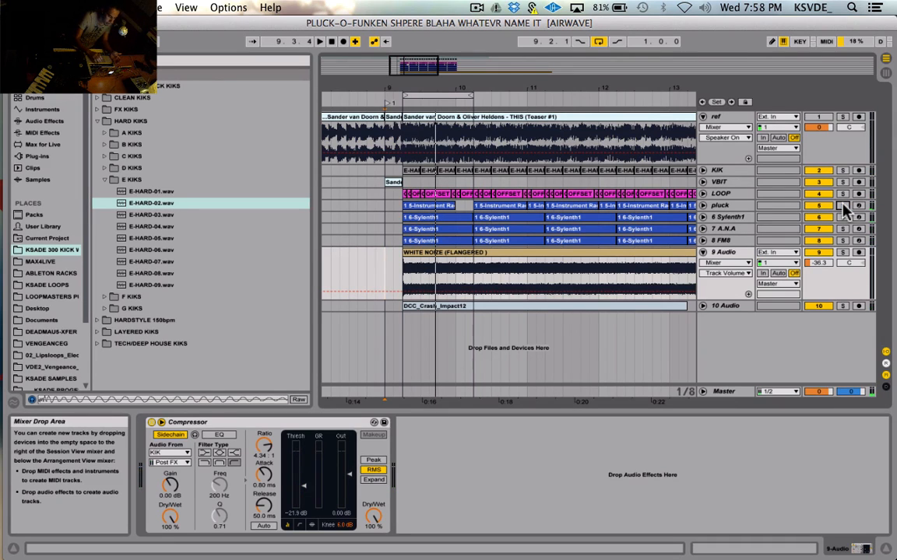
- Solo the pluck track and compare its looped sound with the WOW effect off and on, leaving WOW enabled
click(744, 204)
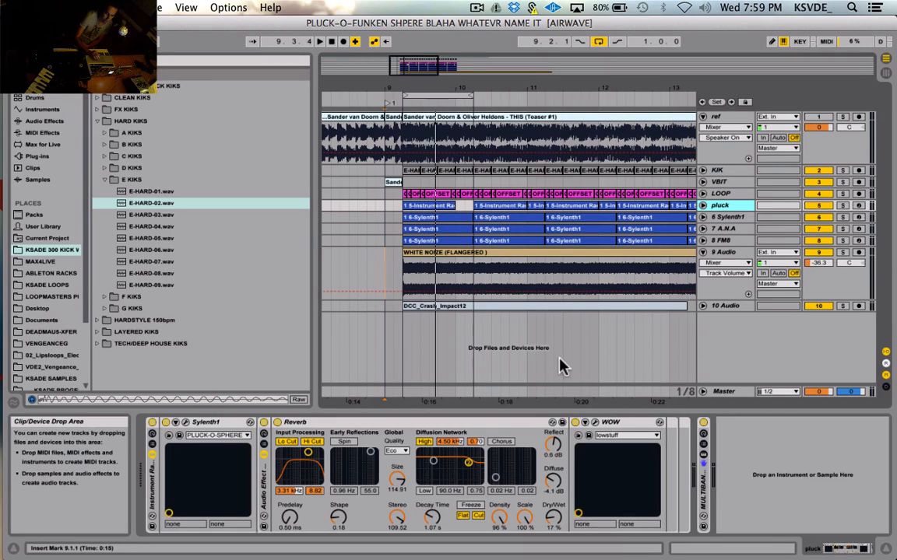
click(575, 424)
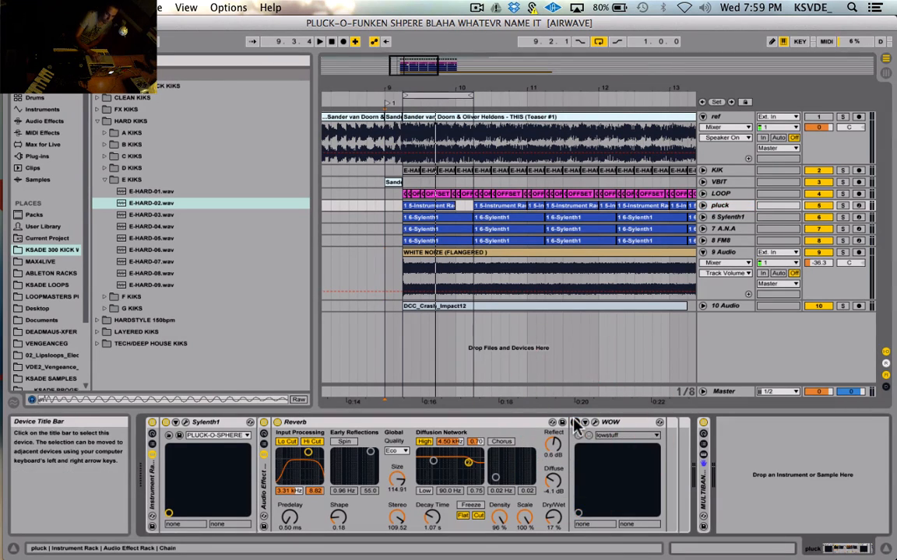
click(842, 206)
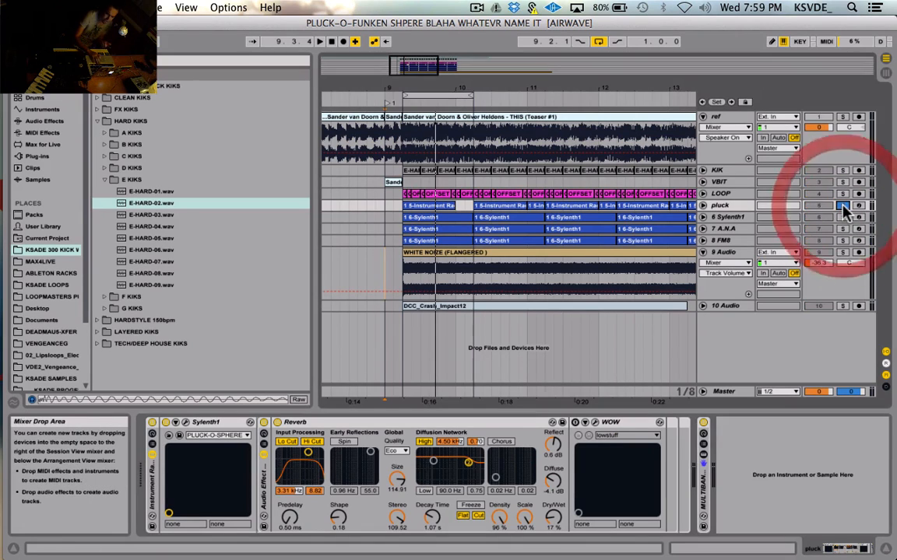
key(space)
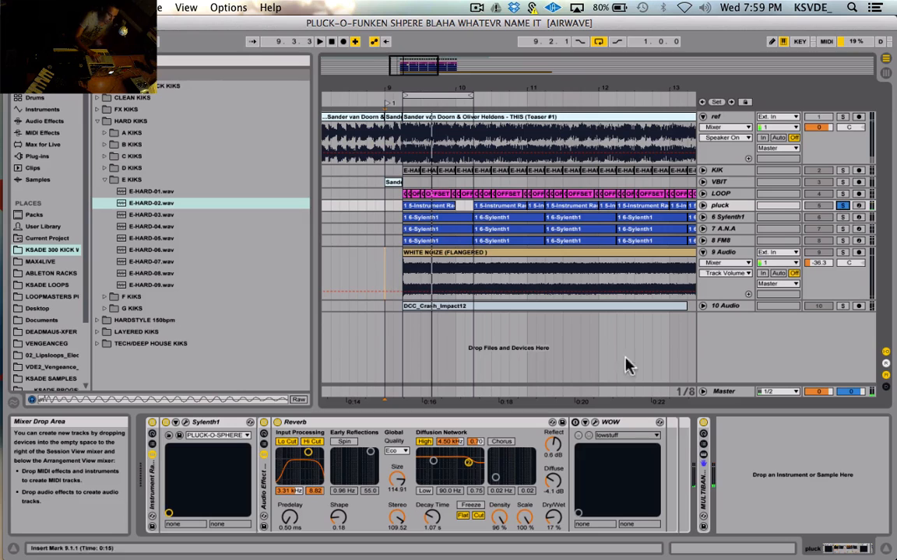
click(574, 422)
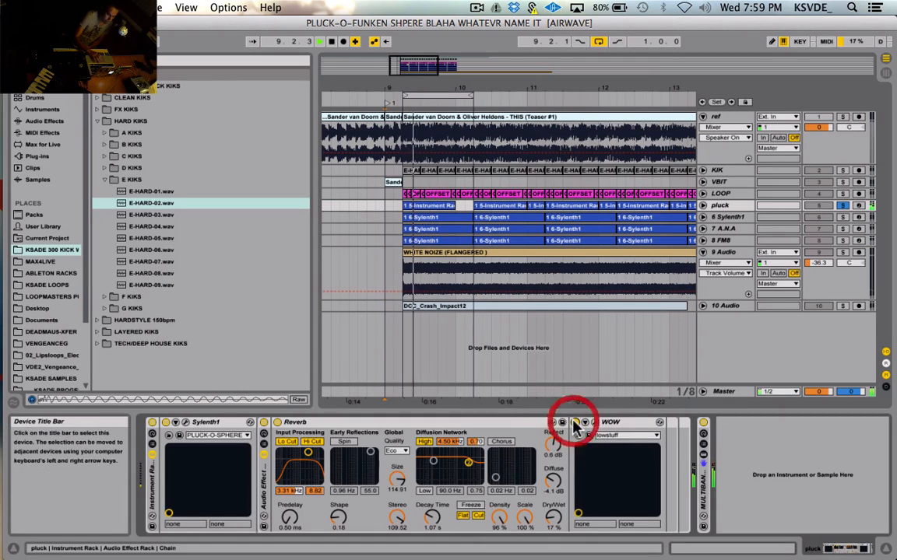
click(576, 422)
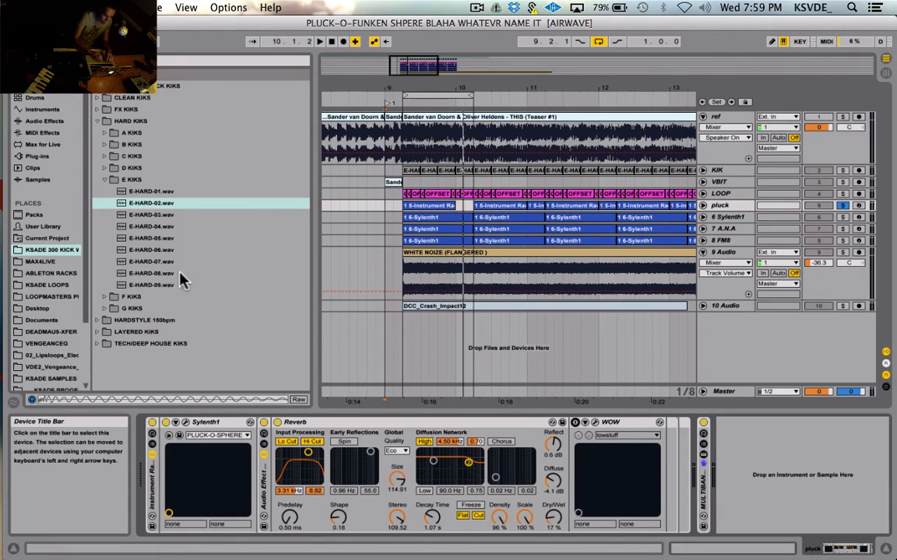
click(575, 422)
- Show the WOW plug-in window on the pluck track and view the modulation mixer of its Cutoff knob
click(595, 422)
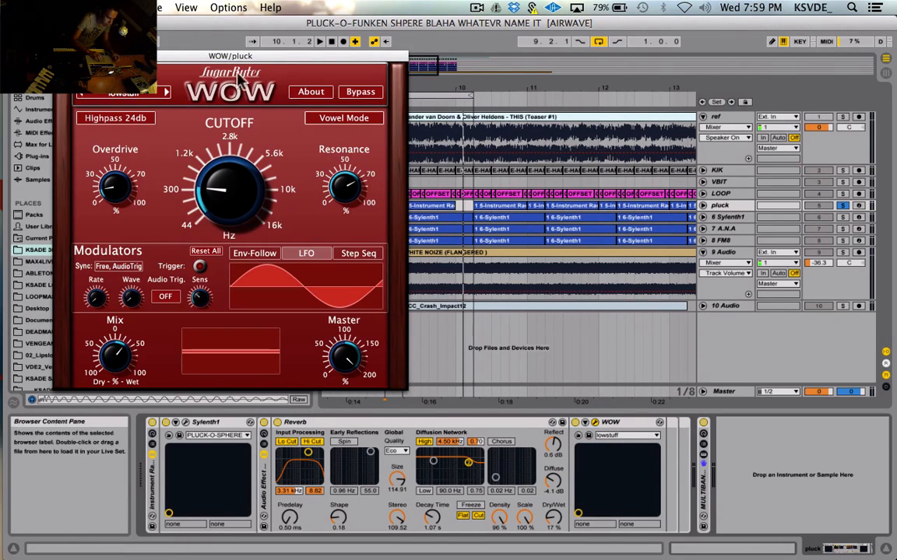
drag(198, 59, 571, 70)
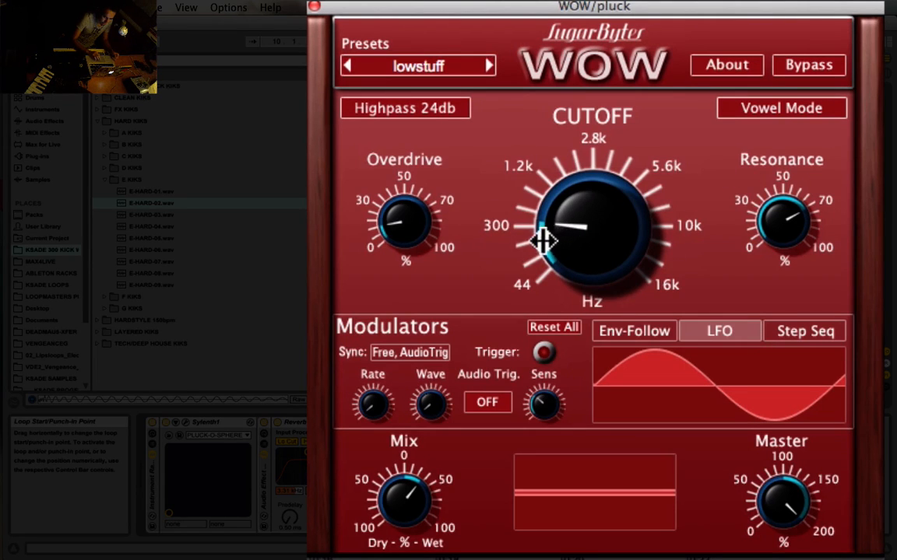
right_click(580, 227)
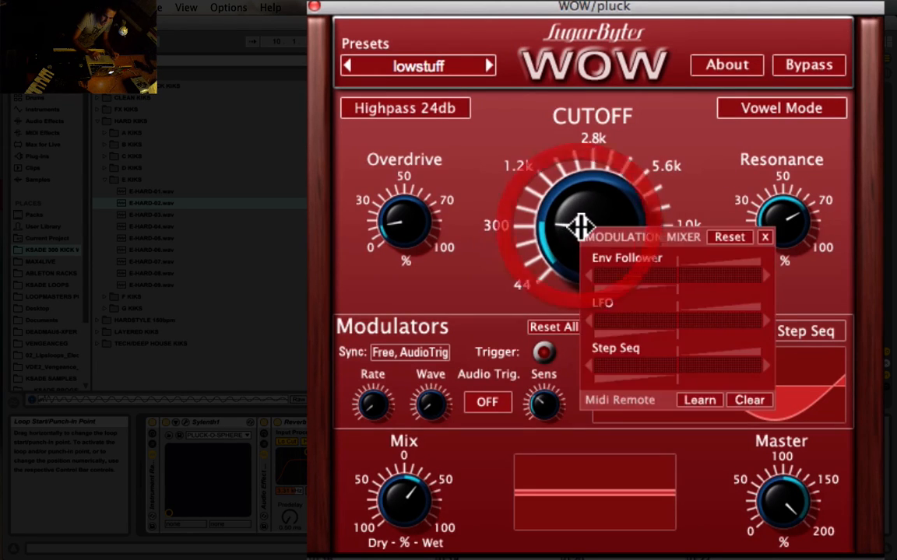
click(402, 235)
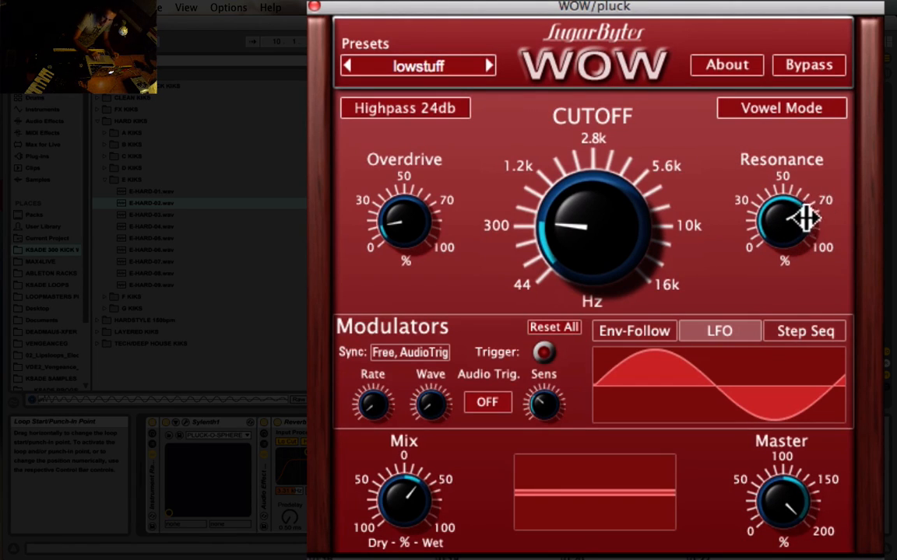
- Examine WOW's Step Seq modulator and the modulation mixer of its Cutoff knob, and close the plug-in window
click(635, 349)
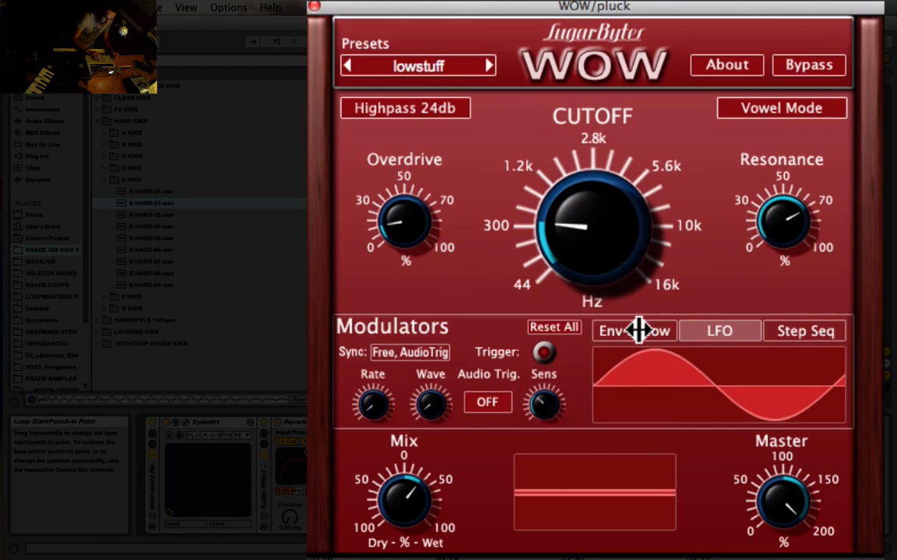
click(808, 330)
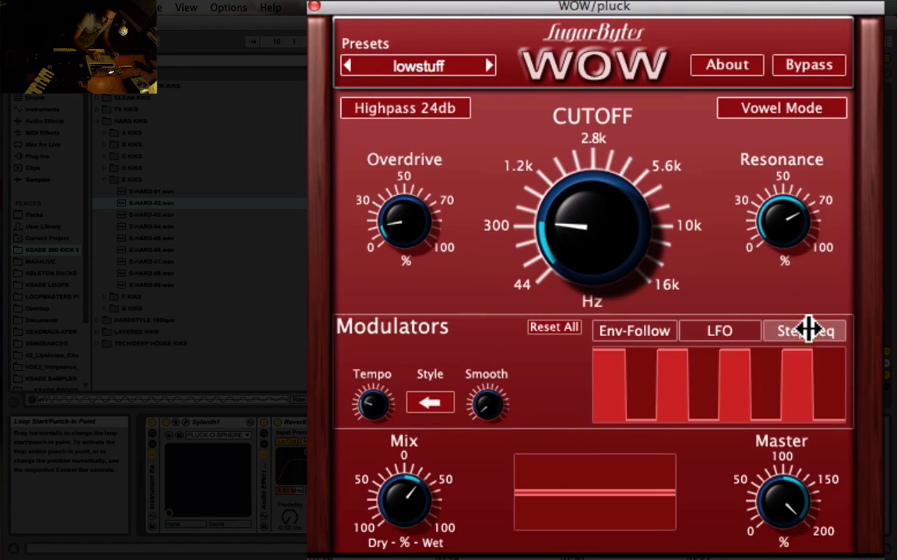
right_click(788, 194)
click(584, 231)
right_click(584, 232)
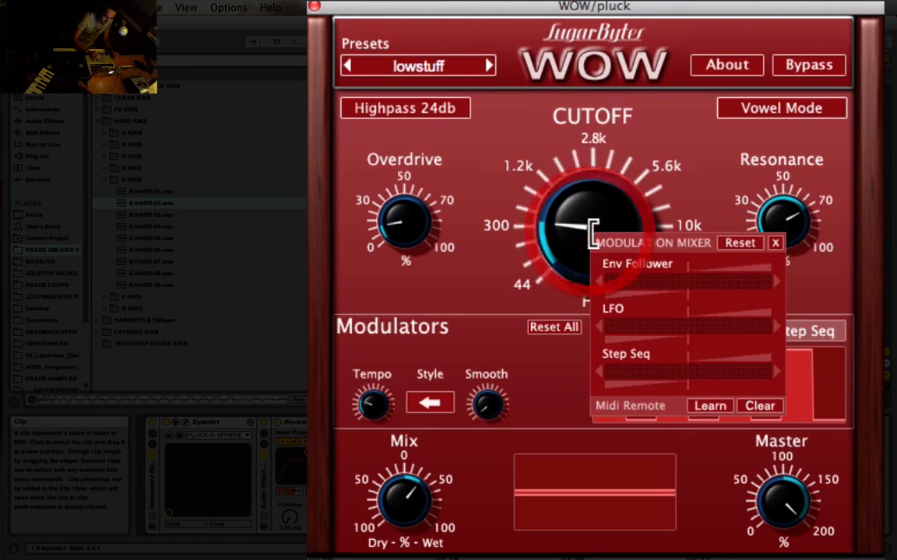
click(400, 224)
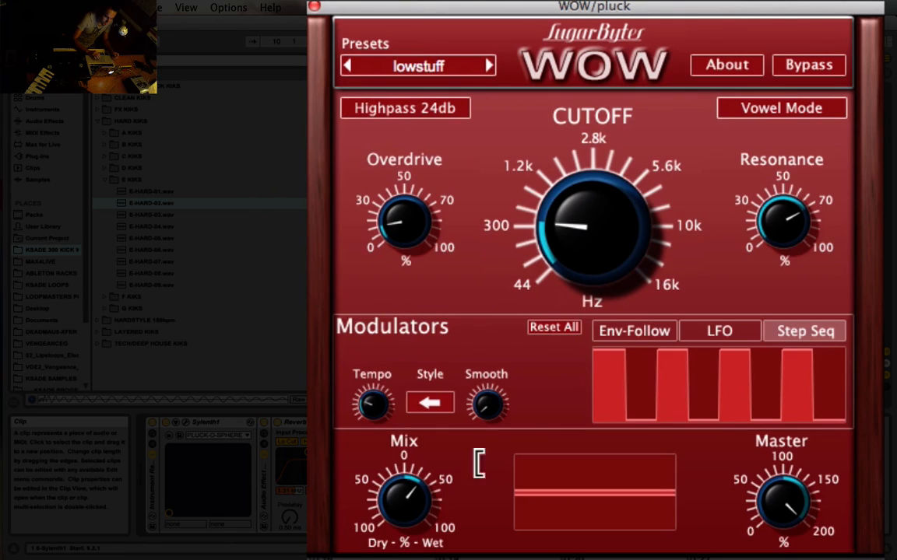
right_click(407, 500)
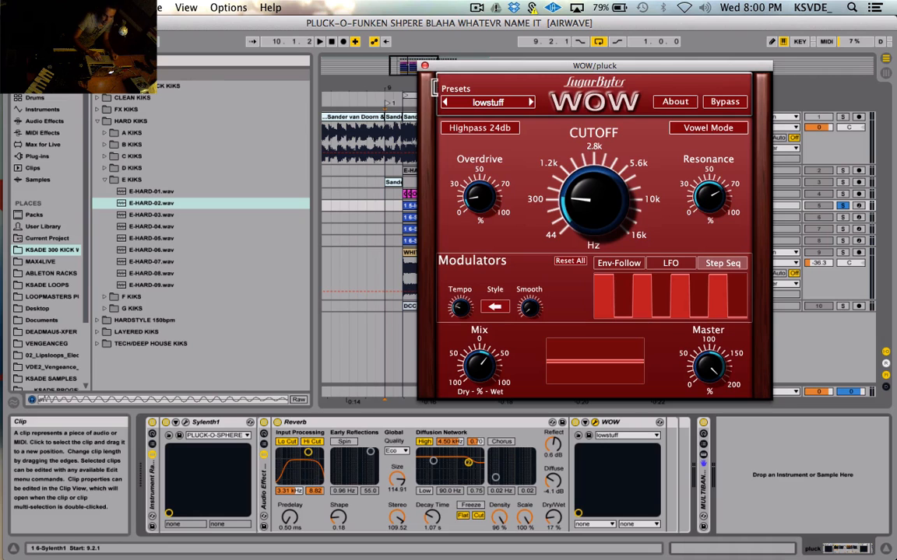
click(314, 6)
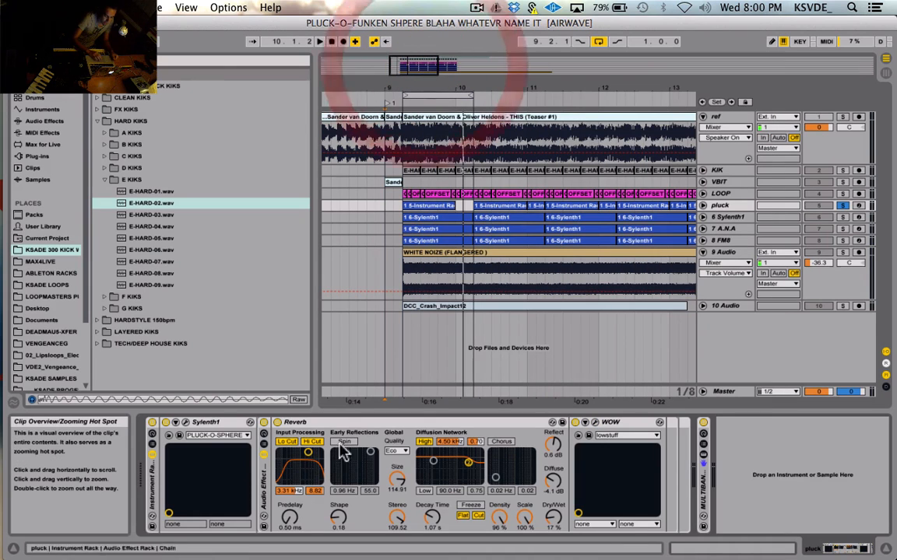
- Show the Sylenth1 plug-in window on the pluck track and move it down into full view
click(296, 423)
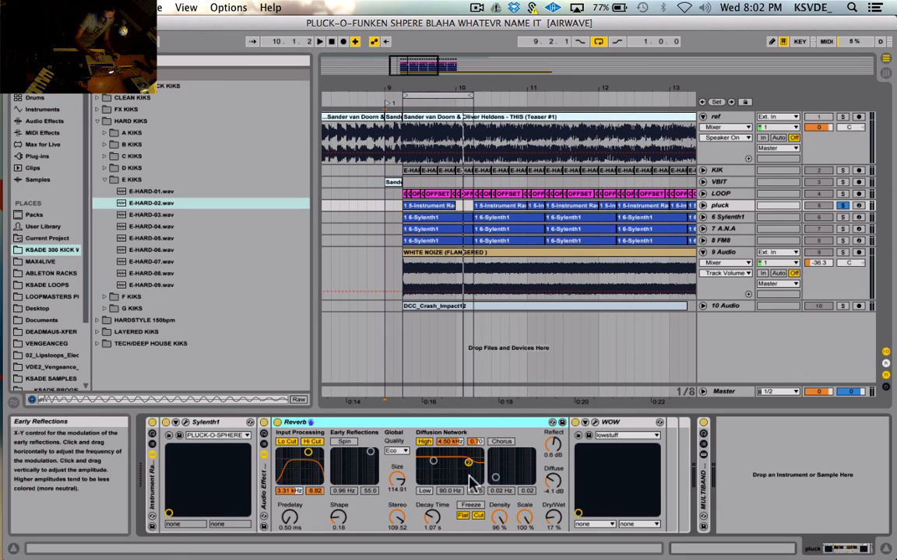
click(185, 422)
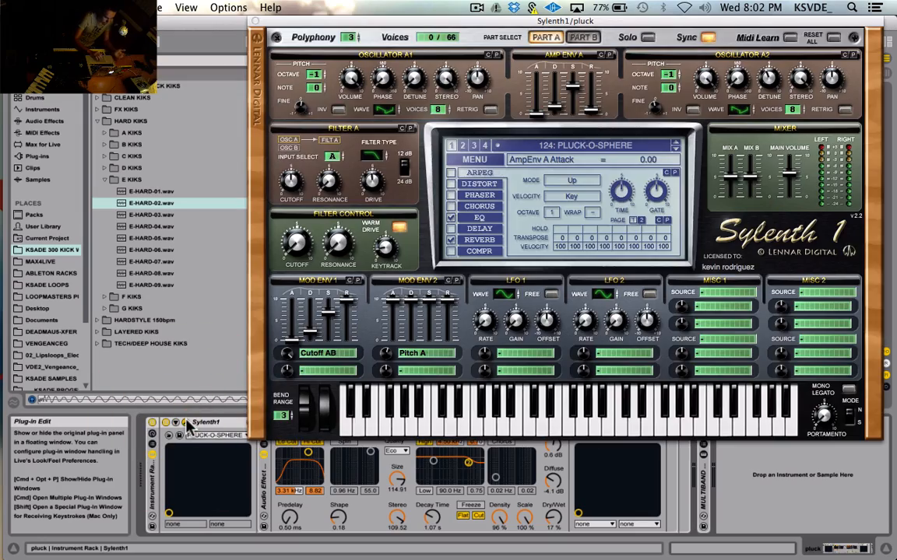
drag(611, 27, 553, 97)
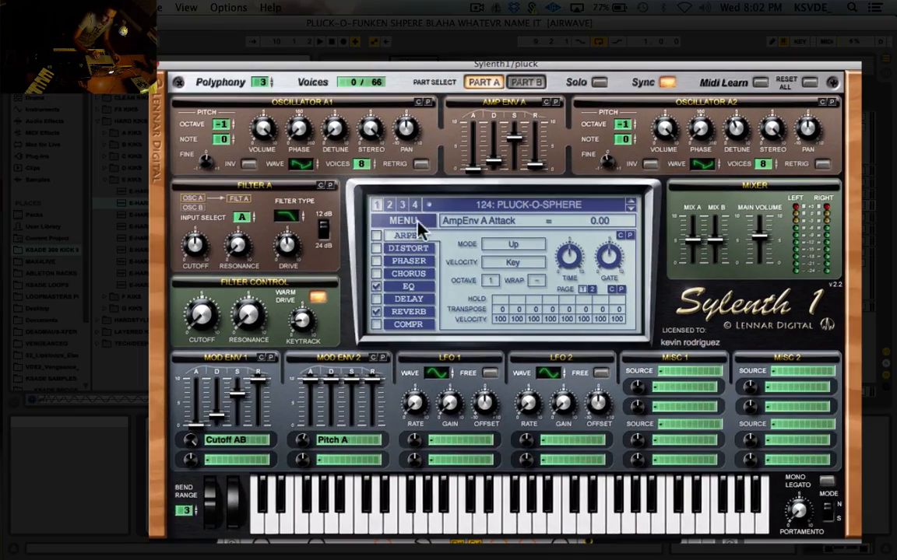
- View Sylenth1's preset list and preset menu, closing both with PLUCK-O-SPHERE still selected
click(416, 230)
click(513, 206)
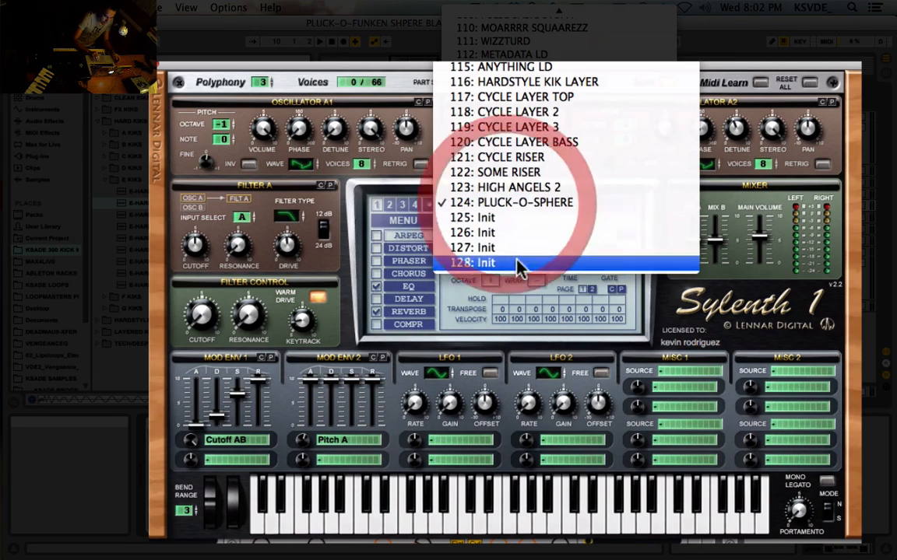
click(344, 272)
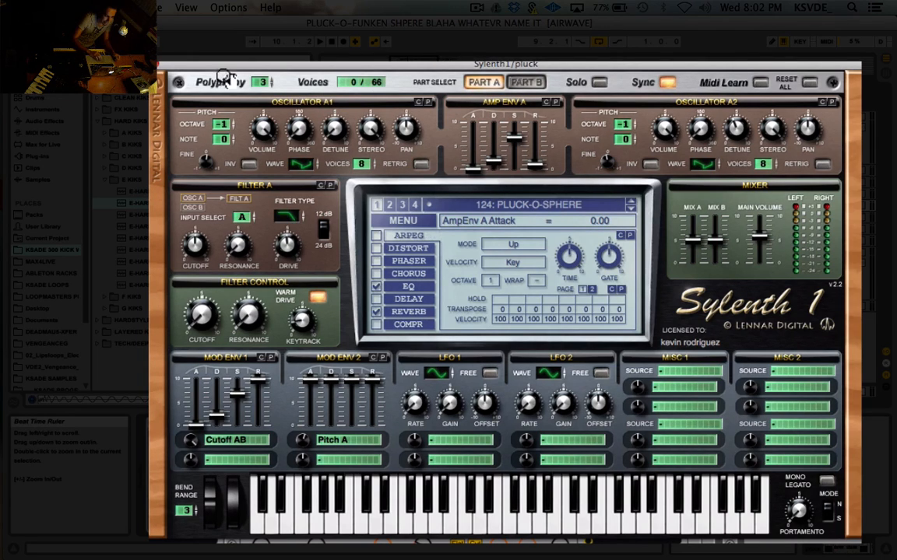
click(391, 222)
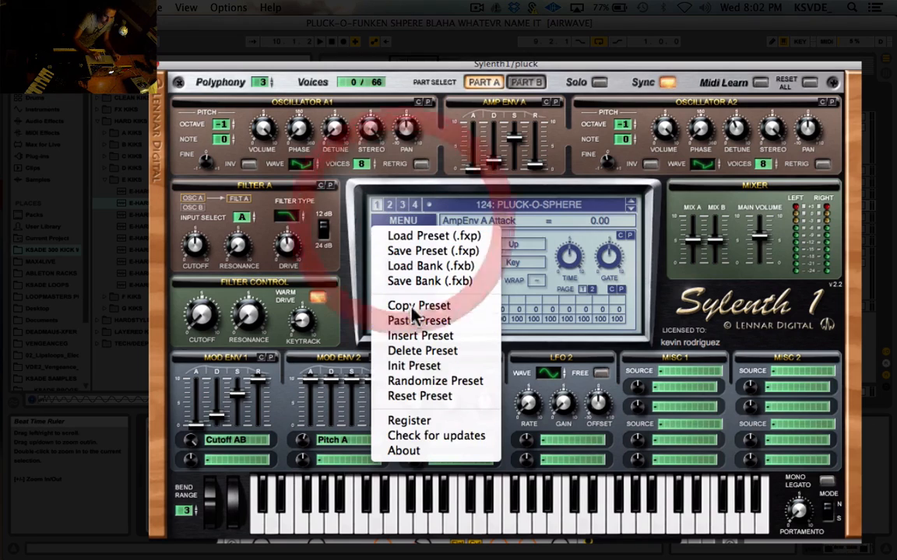
click(589, 220)
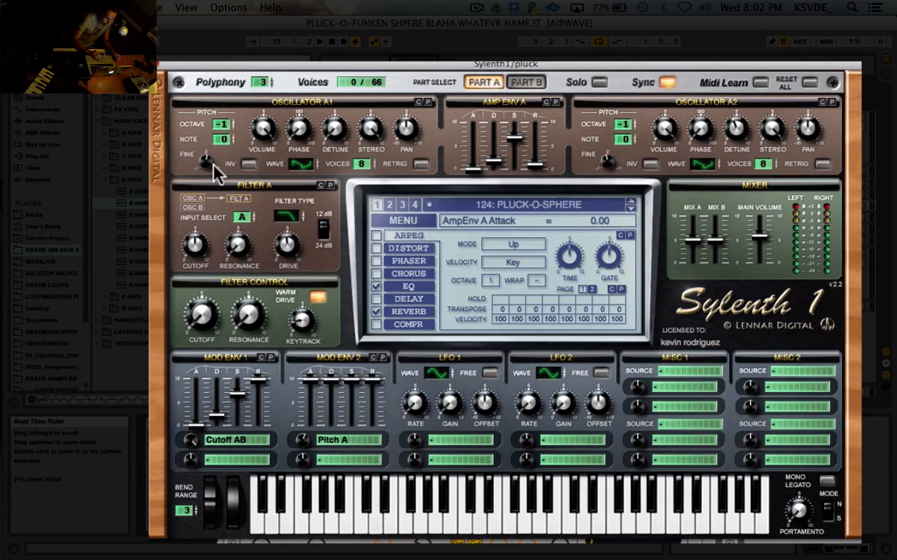
- Open the pluck track's first MIDI clip to view its notes, and bring the Sylenth1 window back into view
drag(290, 66, 361, 367)
double_click(437, 207)
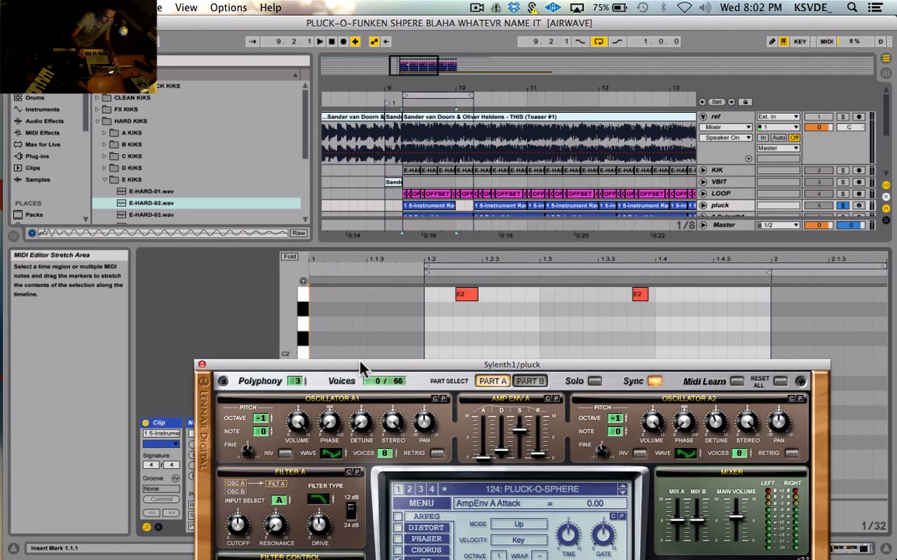
click(399, 365)
drag(400, 366, 319, 80)
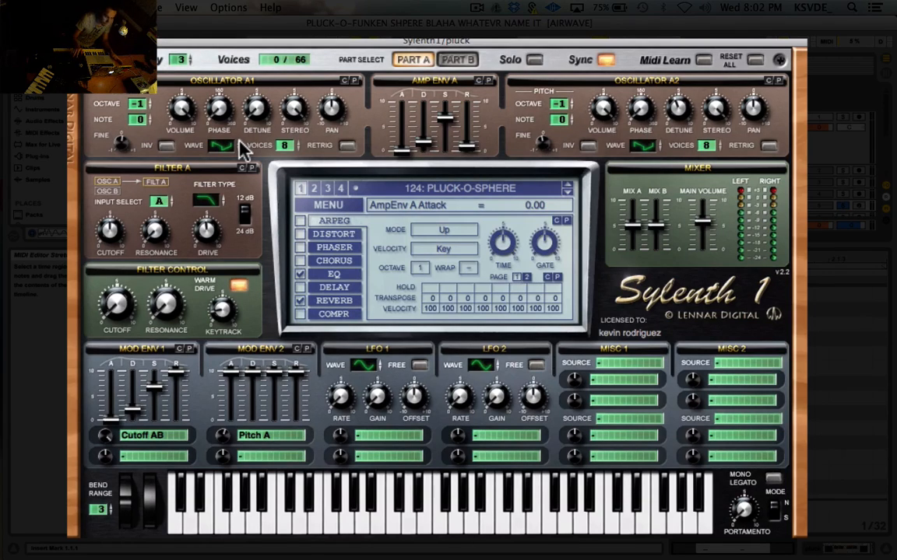
- Read the waveforms and fine tuning of oscillators A1 and A2, and the detune of oscillator A2
click(229, 146)
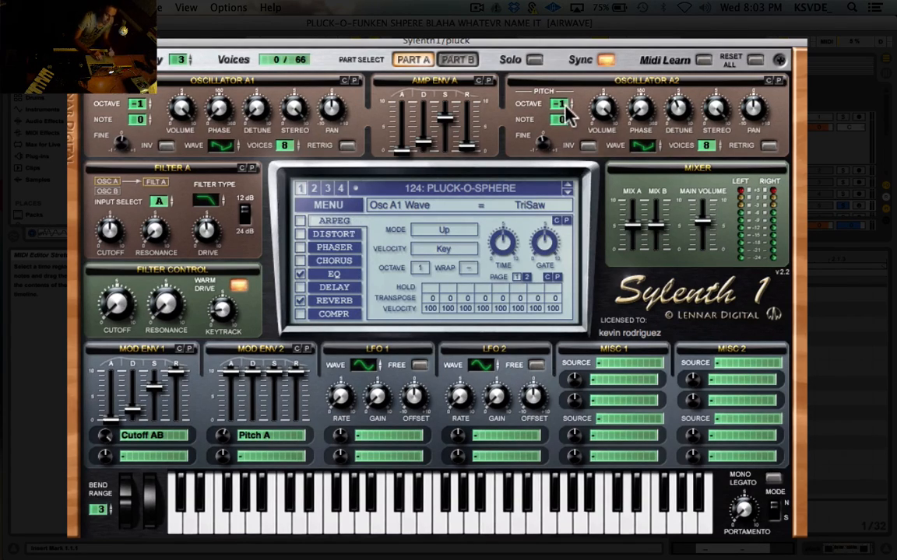
click(643, 147)
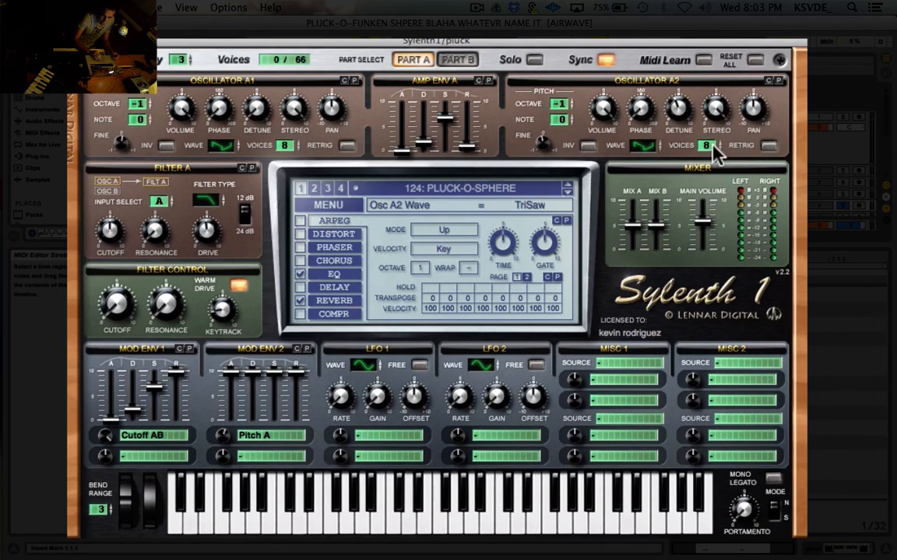
click(544, 144)
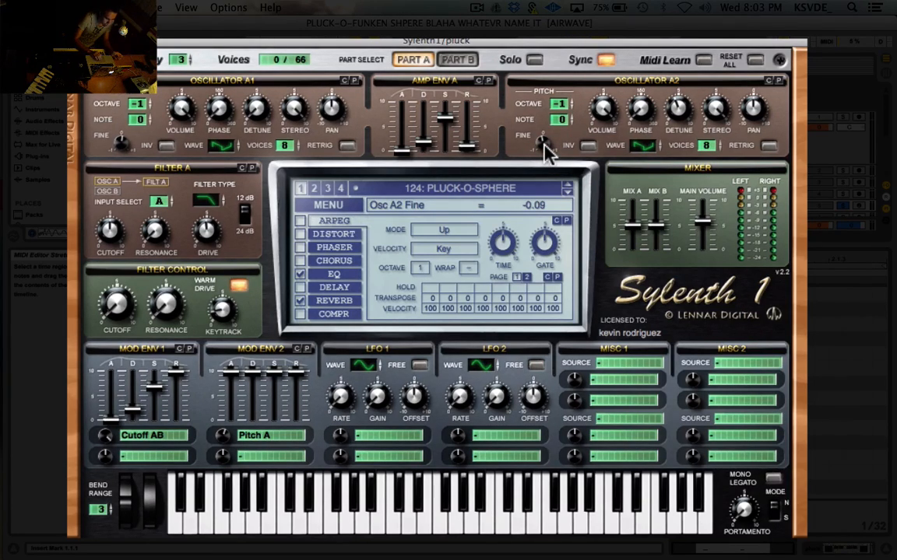
click(119, 144)
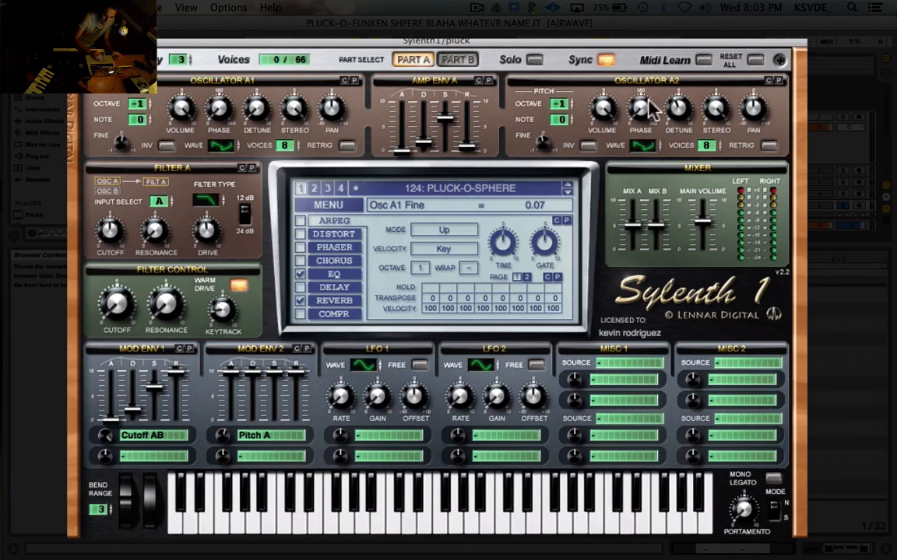
click(682, 113)
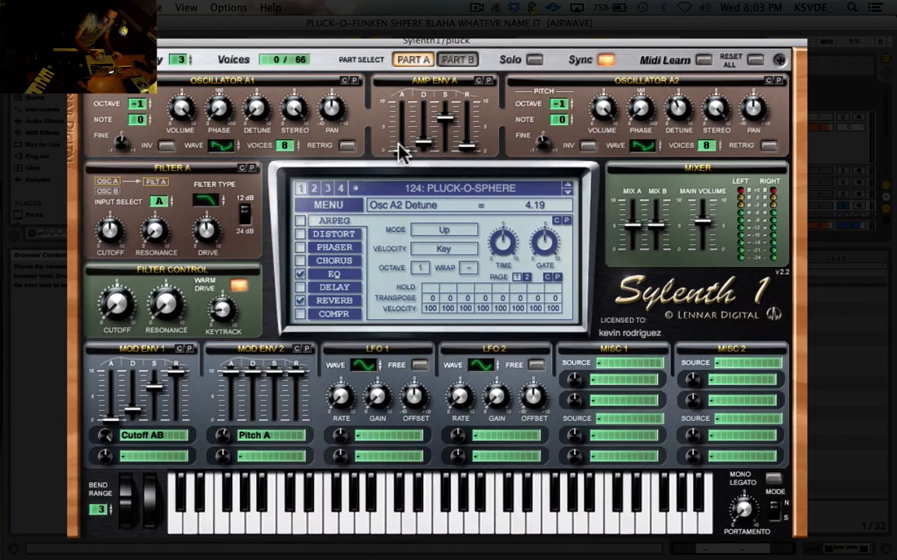
- Read the attack, decay, sustain and release values of Amp Env A
drag(398, 152, 405, 158)
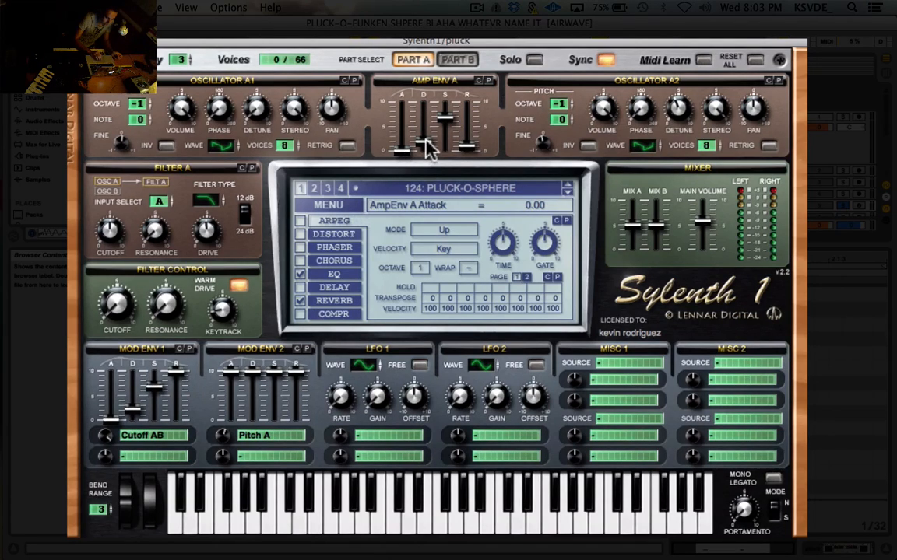
click(423, 144)
click(446, 119)
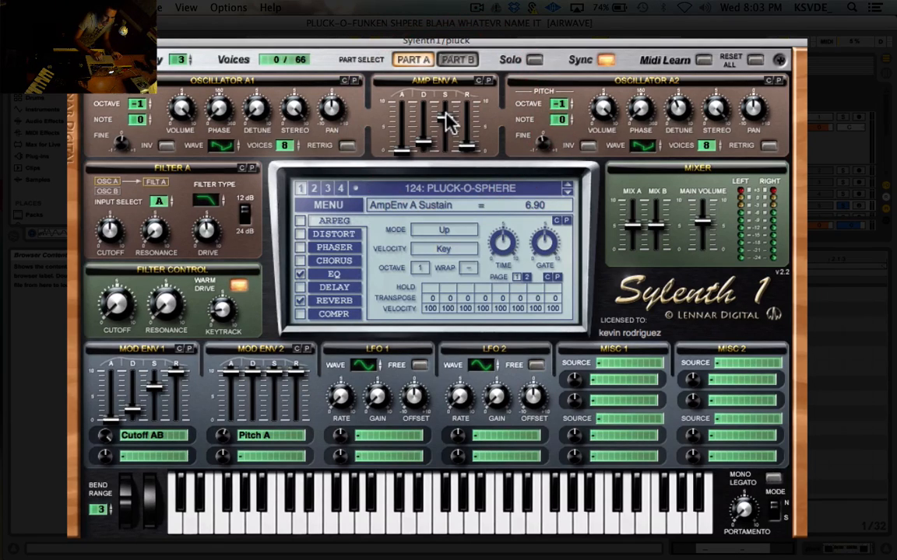
click(467, 148)
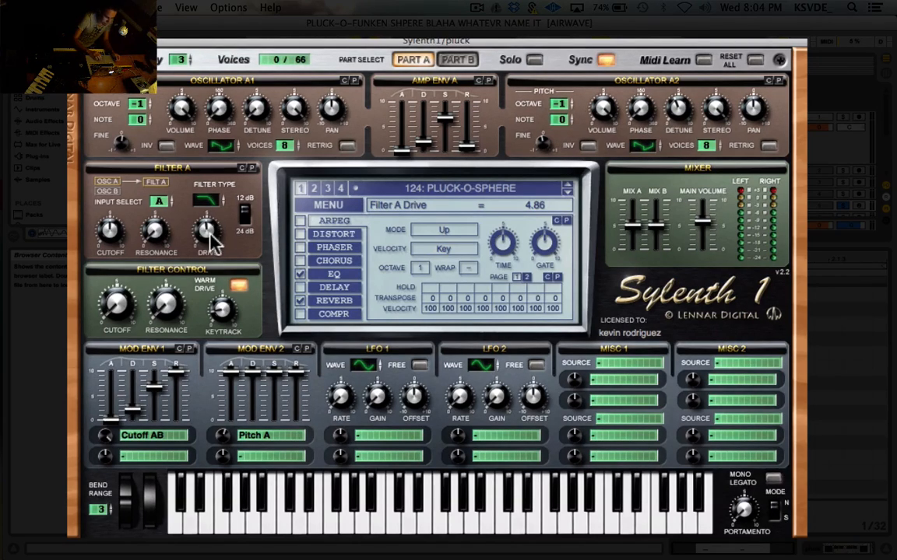
- Read Filter A's drive, resonance and cutoff, and the keytrack amount in Filter Control
click(155, 233)
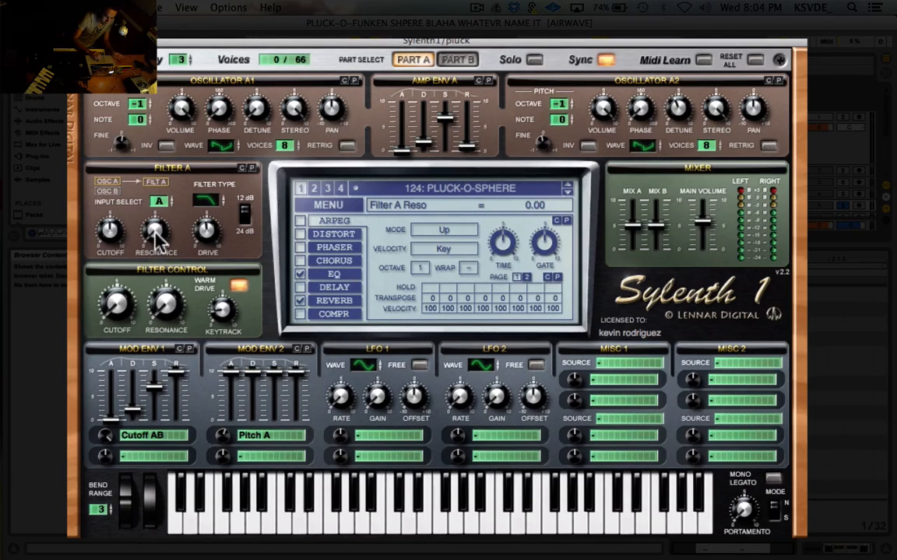
click(110, 233)
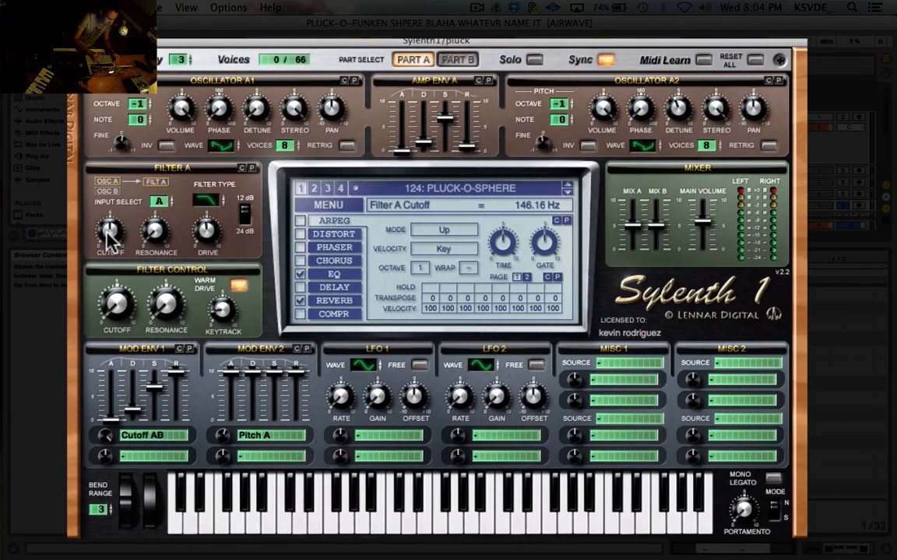
click(222, 312)
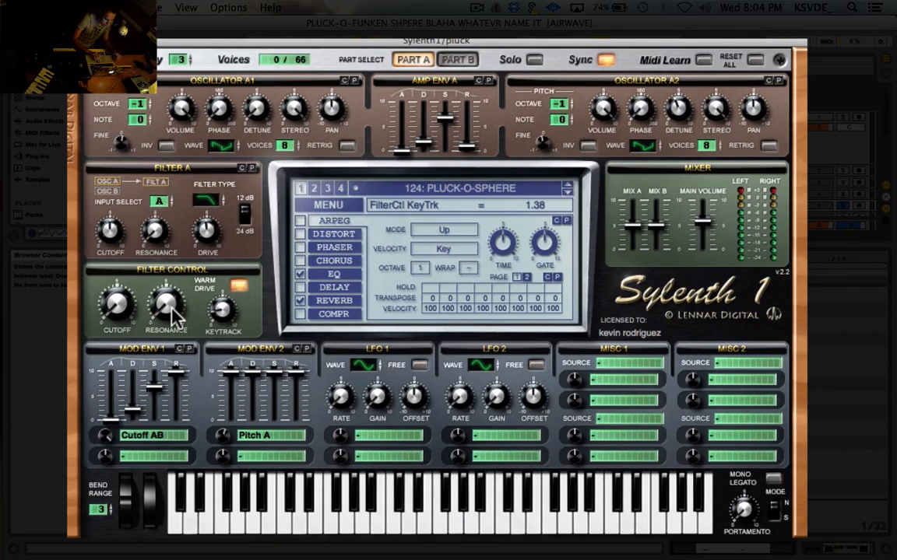
- Switch Sylenth1 to Part B and read the waveform, fine tuning and detune of oscillator B1
click(458, 59)
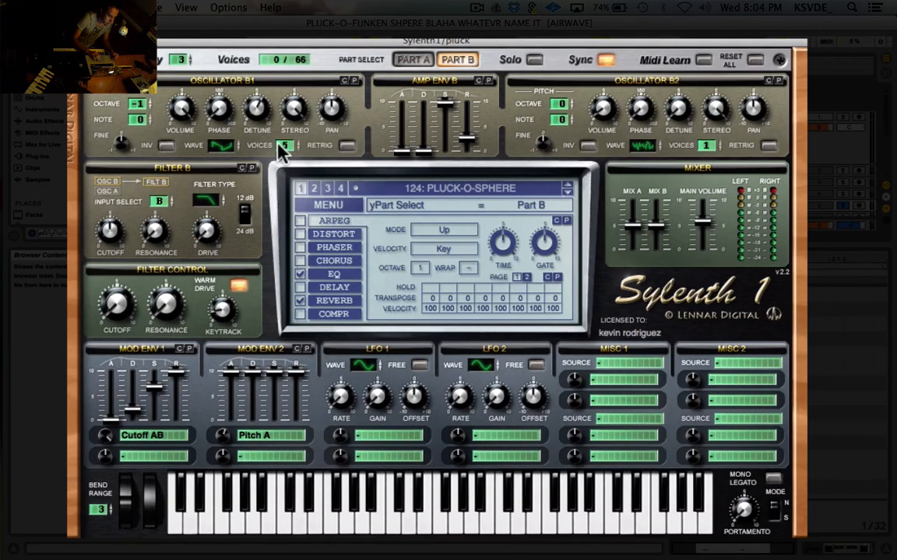
click(217, 144)
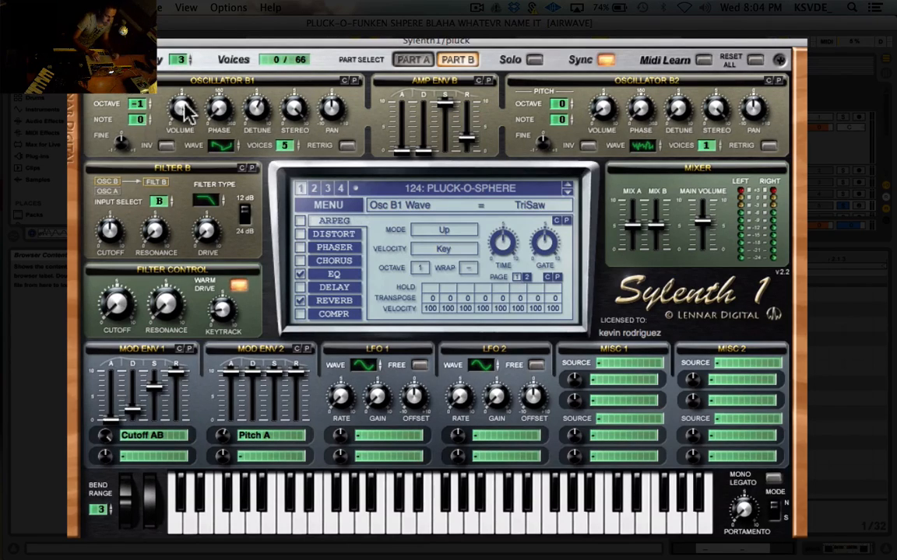
click(121, 147)
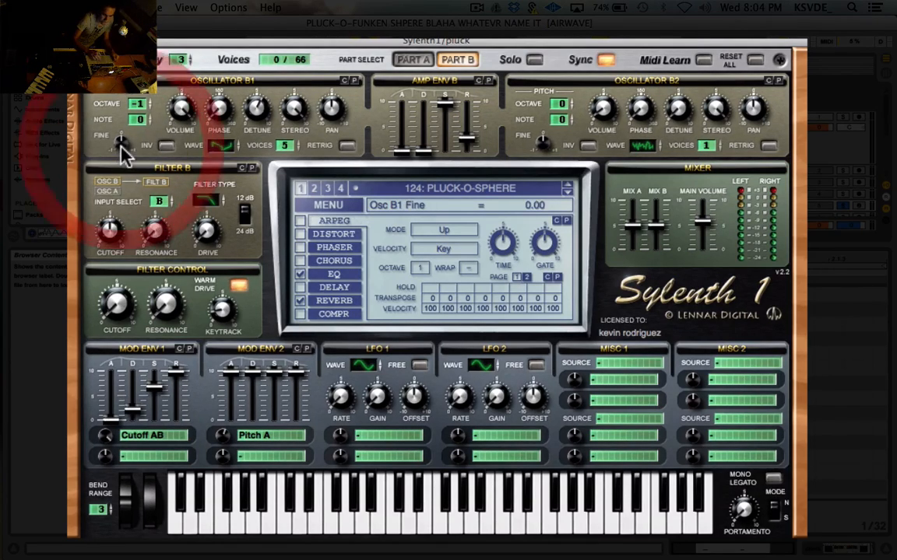
click(262, 103)
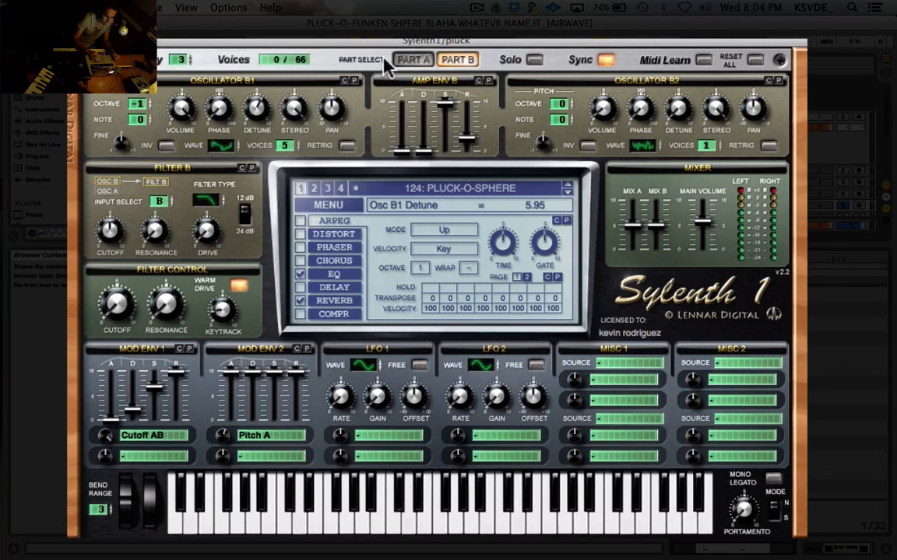
- Compare Part A with Part B, and read Amp Env B's attack, decay, sustain and release values
click(411, 59)
click(455, 60)
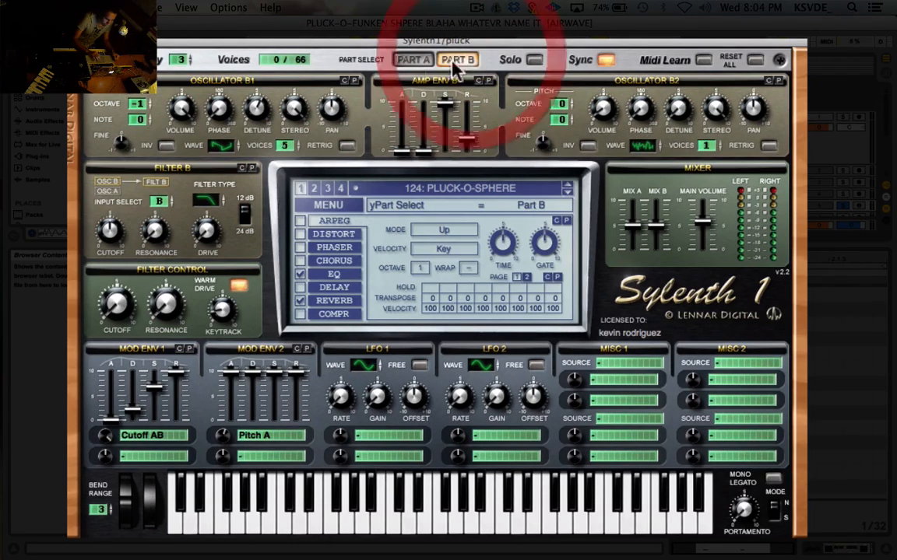
click(399, 151)
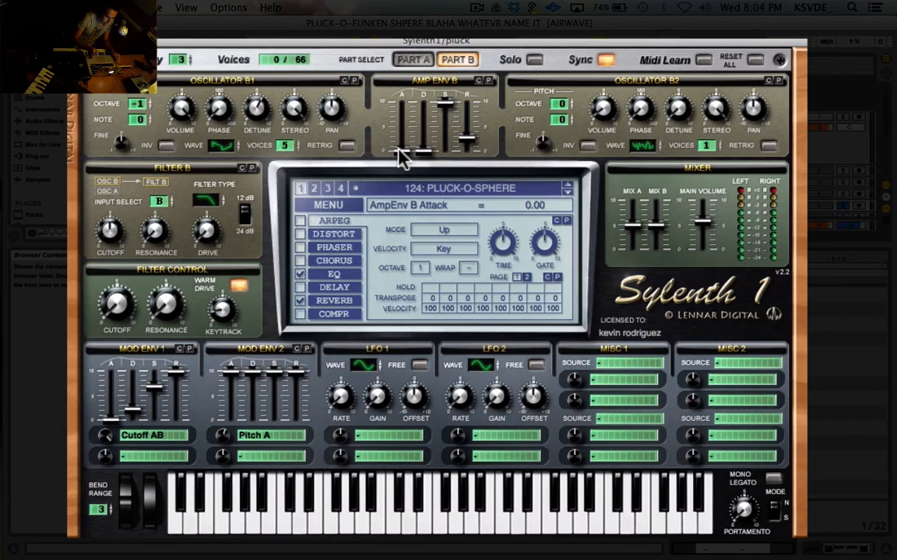
click(422, 151)
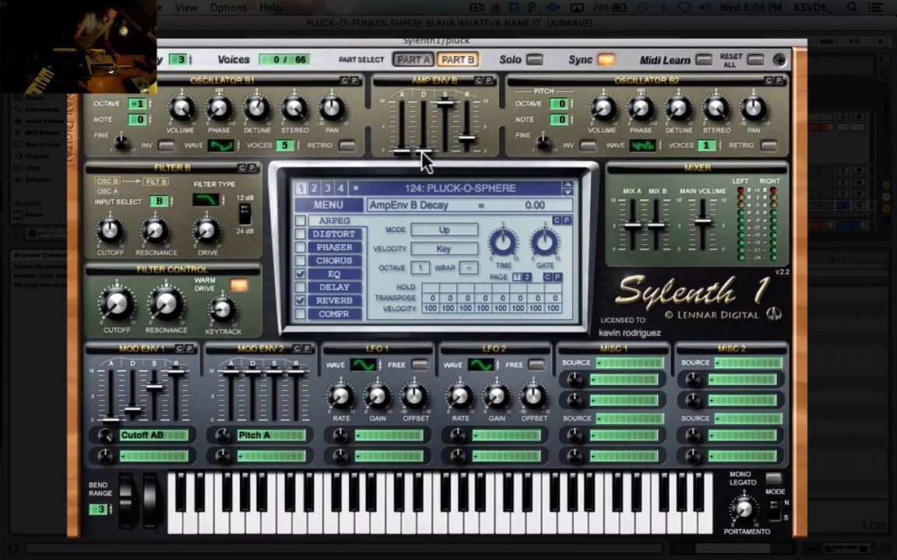
click(447, 107)
click(469, 138)
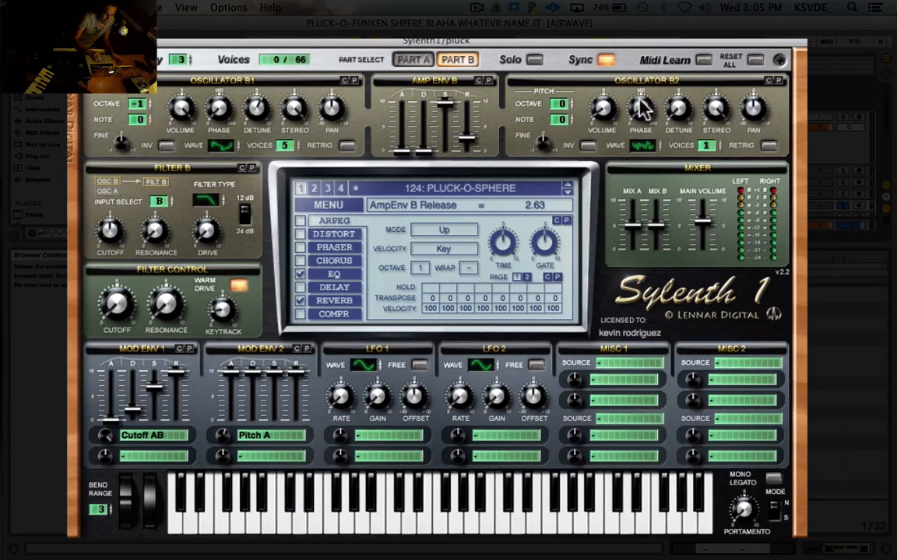
- Read the waveform and volume of oscillator B2, and the type and cutoff of Filter B
click(640, 148)
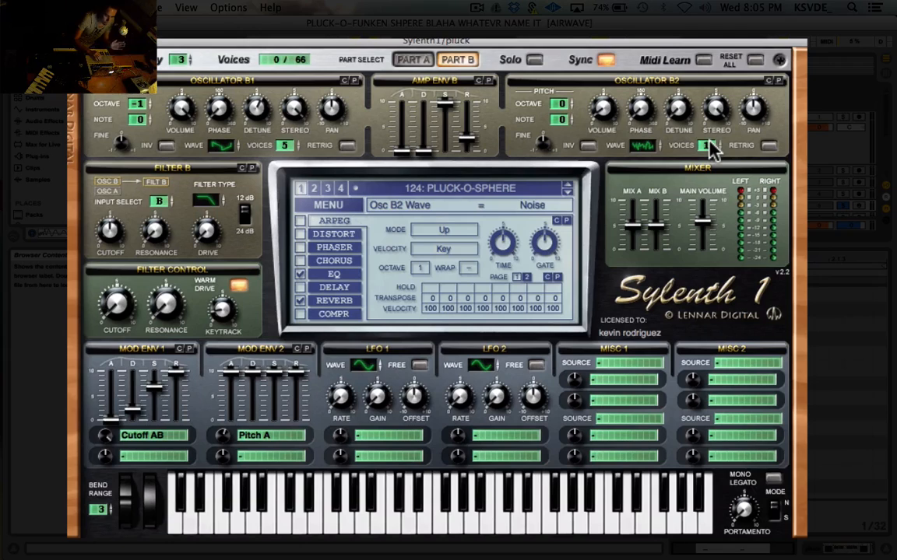
click(603, 111)
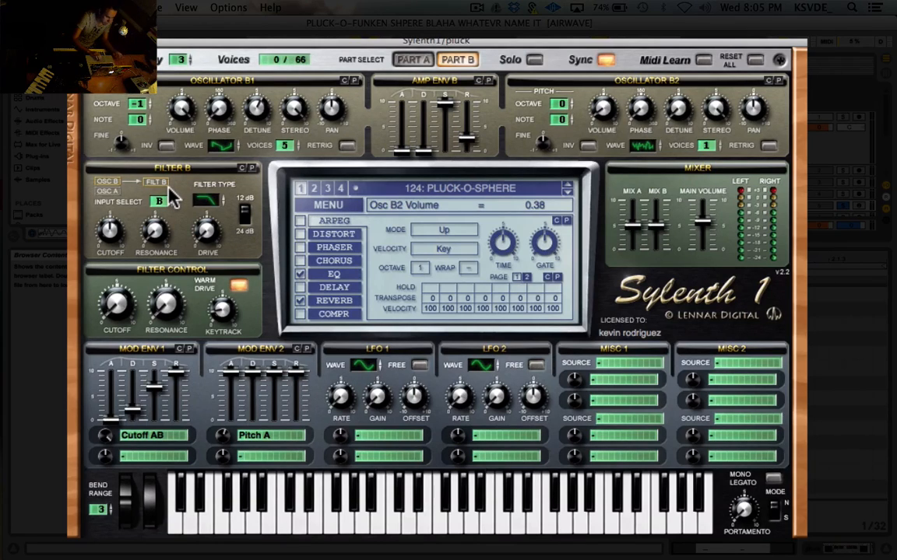
click(207, 201)
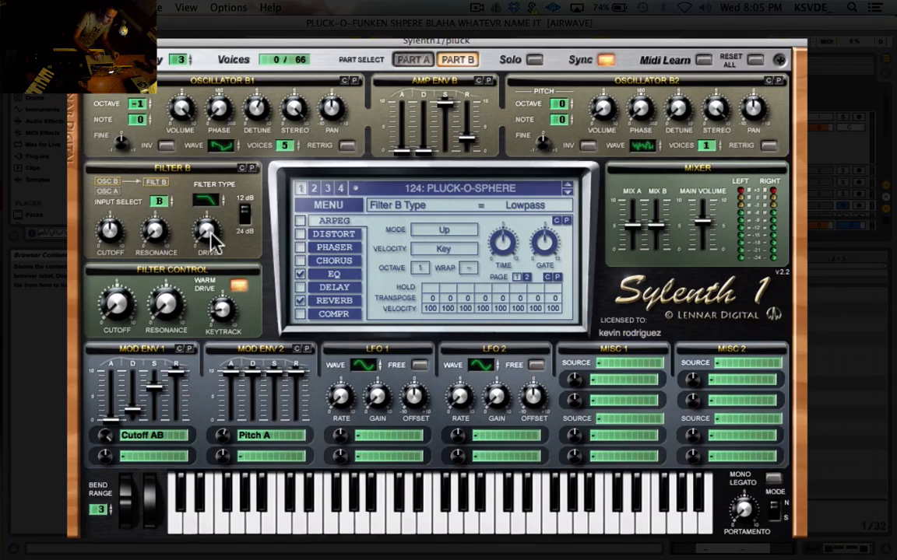
click(105, 231)
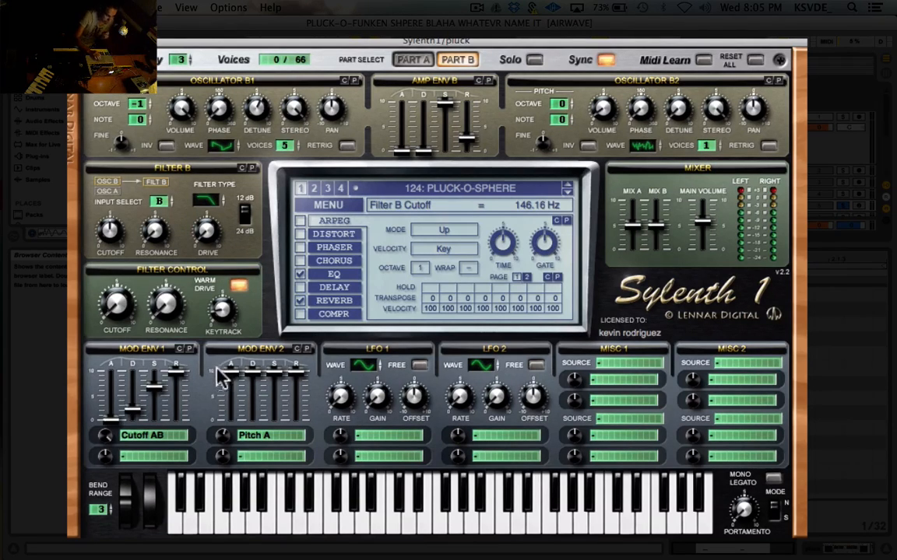
- Read Mod Env 1's Cutoff AB destination and amount, and its attack, decay, sustain and release values
click(140, 436)
click(81, 447)
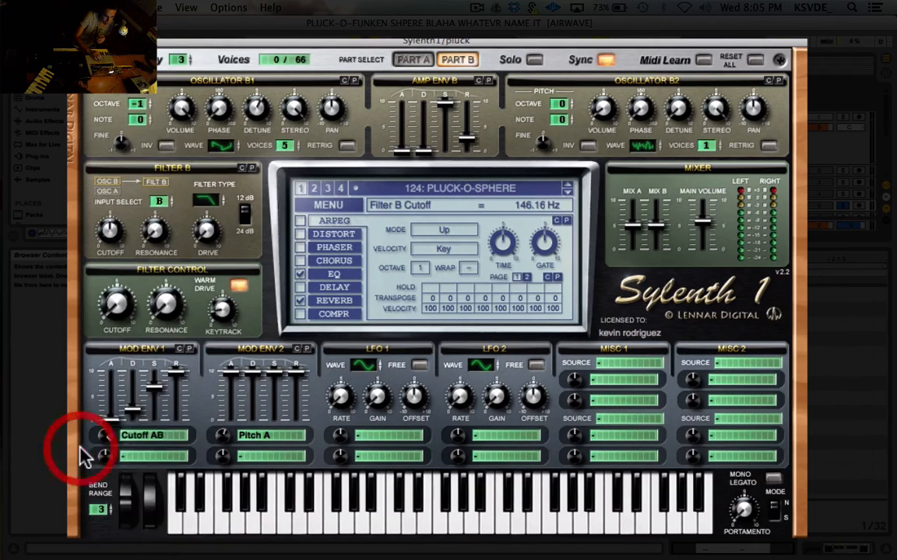
click(107, 438)
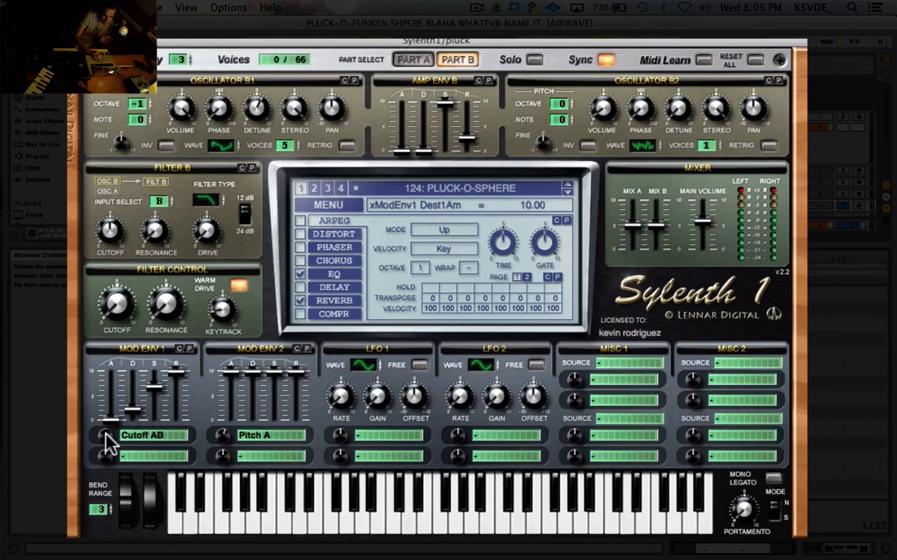
click(111, 421)
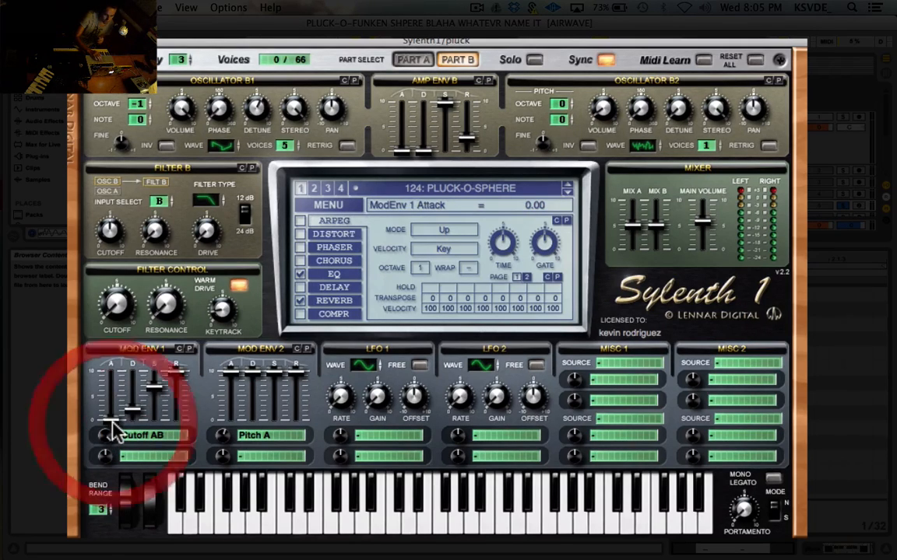
click(131, 411)
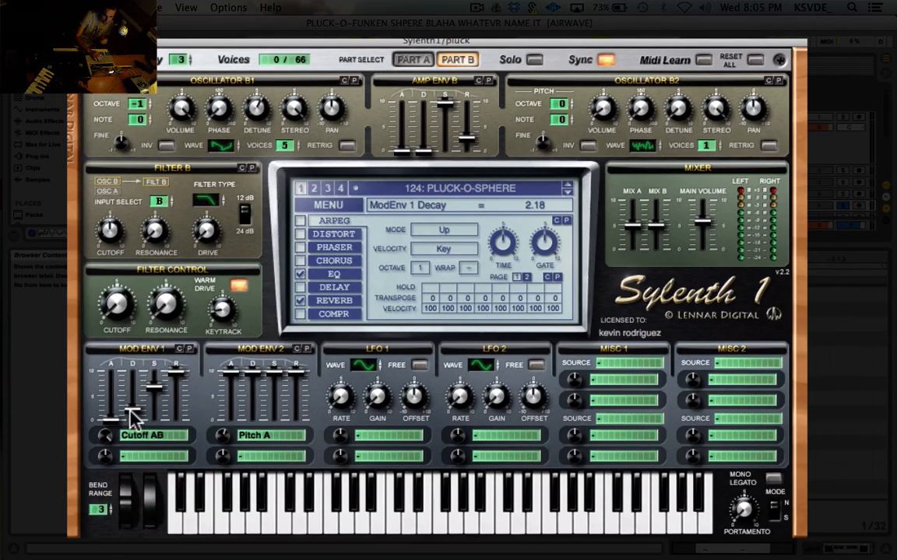
click(153, 387)
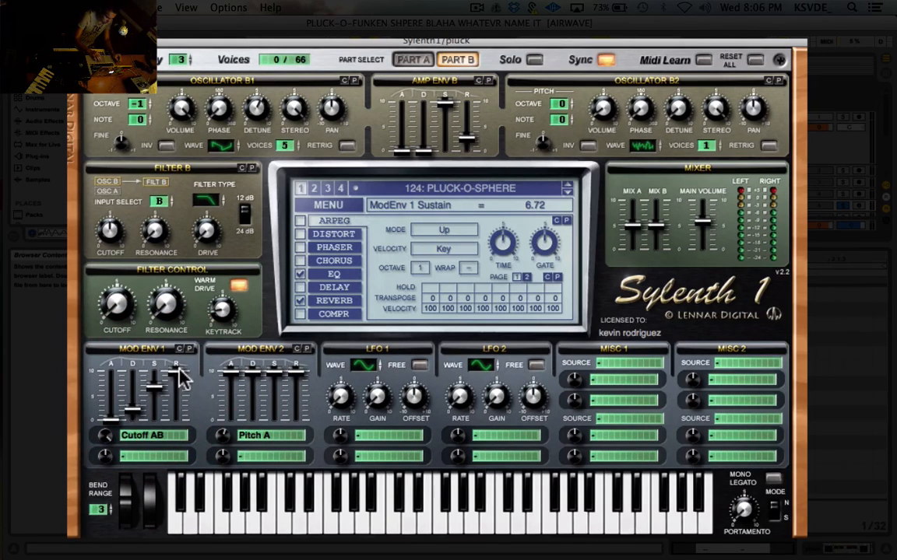
click(177, 370)
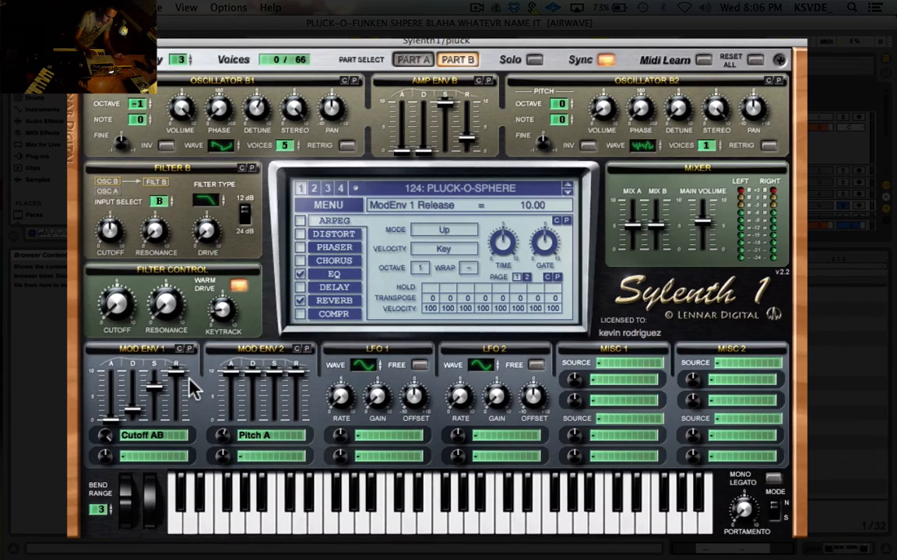
- Check Mod Env 2's first modulation destination without changing it, and read its modulation amount
click(268, 448)
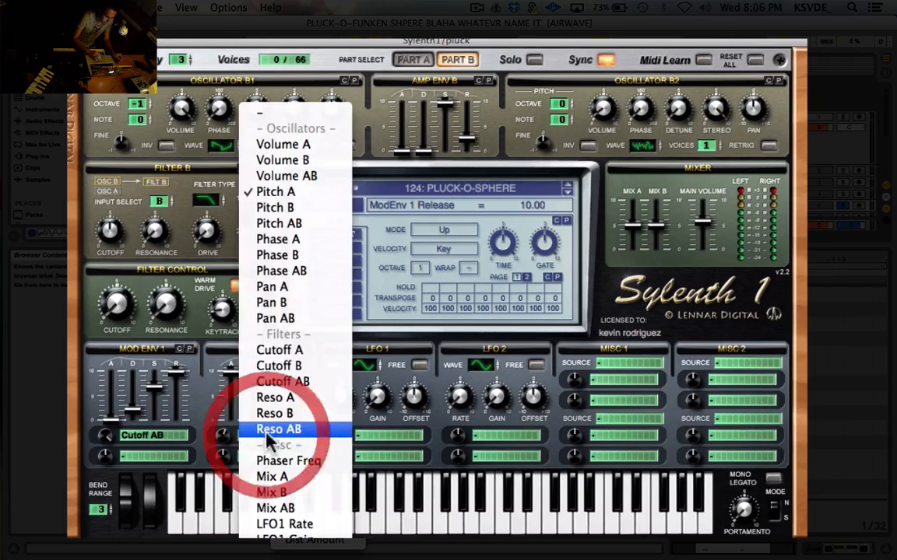
click(210, 417)
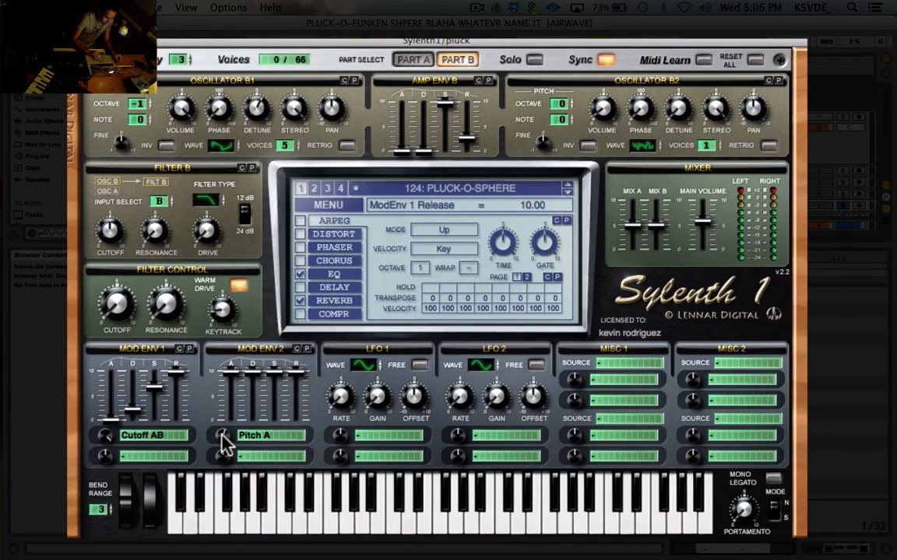
click(222, 436)
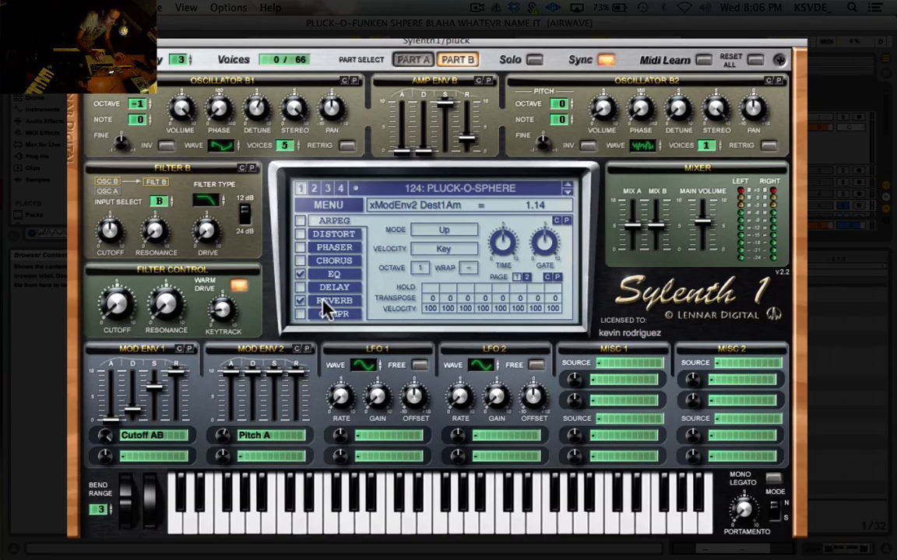
- Display the EQ effect's settings and read its bass, bass frequency, treble and treble frequency
click(330, 276)
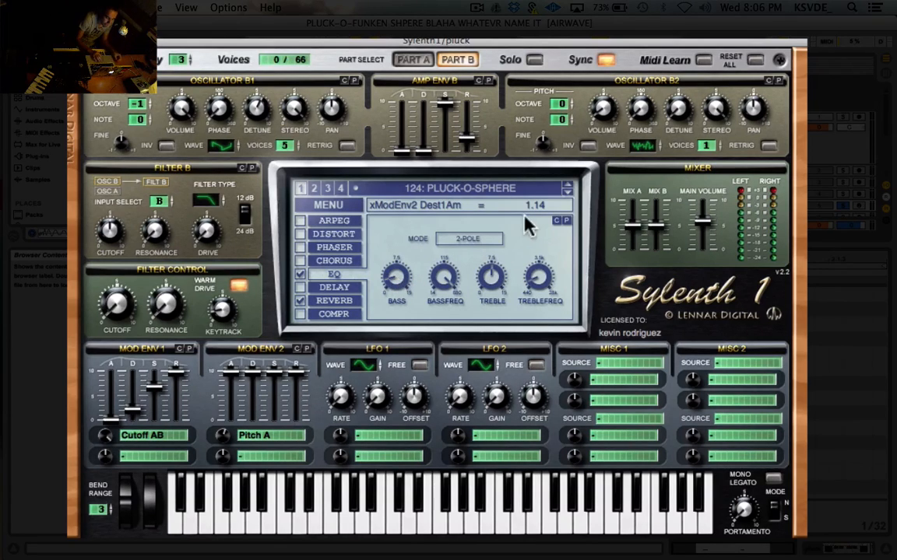
click(397, 281)
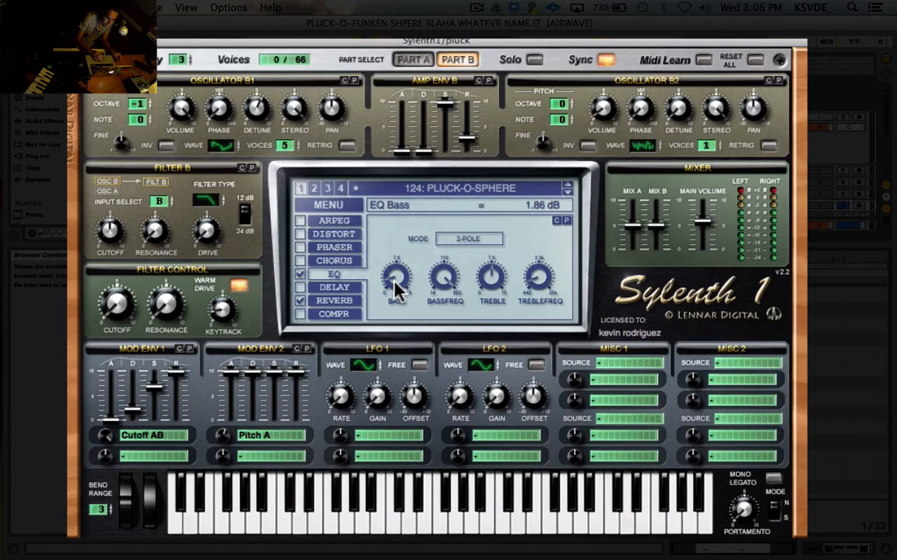
click(458, 287)
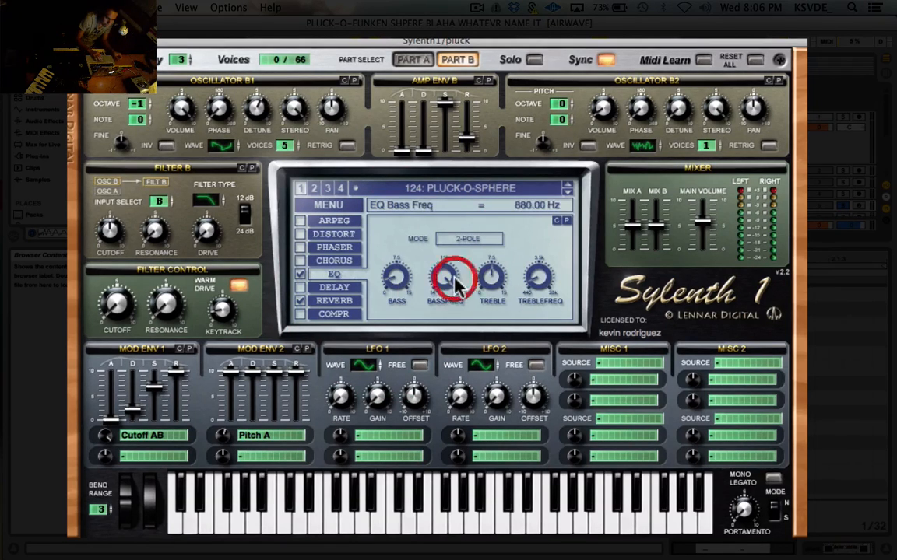
click(493, 278)
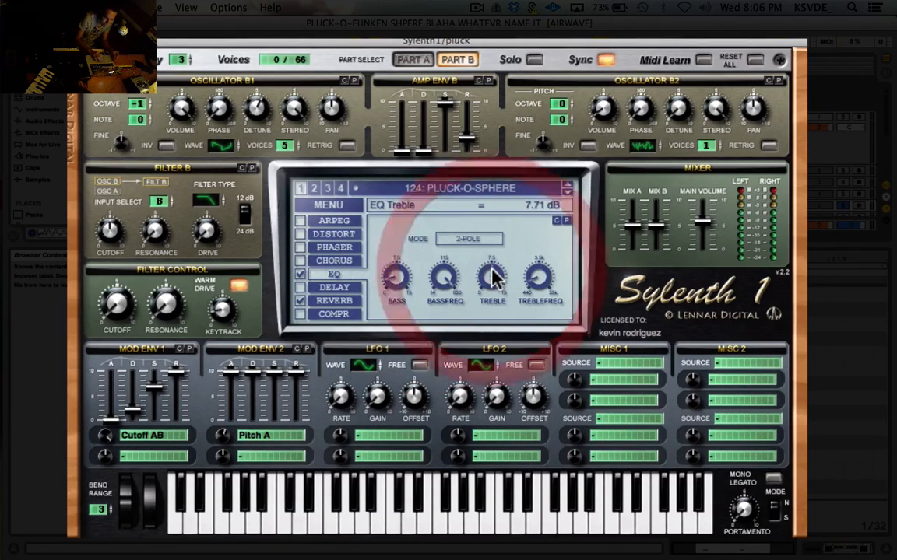
click(537, 280)
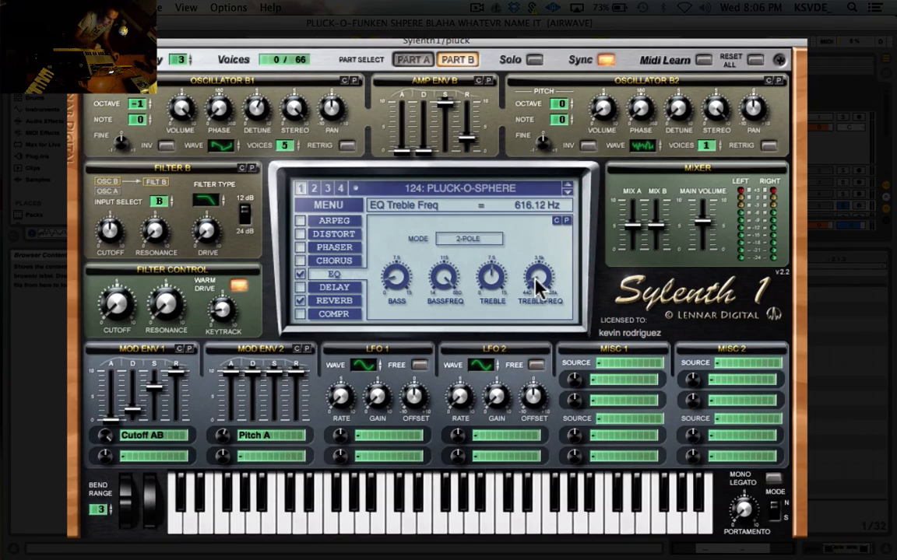
- Display the synth's reverb settings and read the dry/wet amount and the size
click(341, 301)
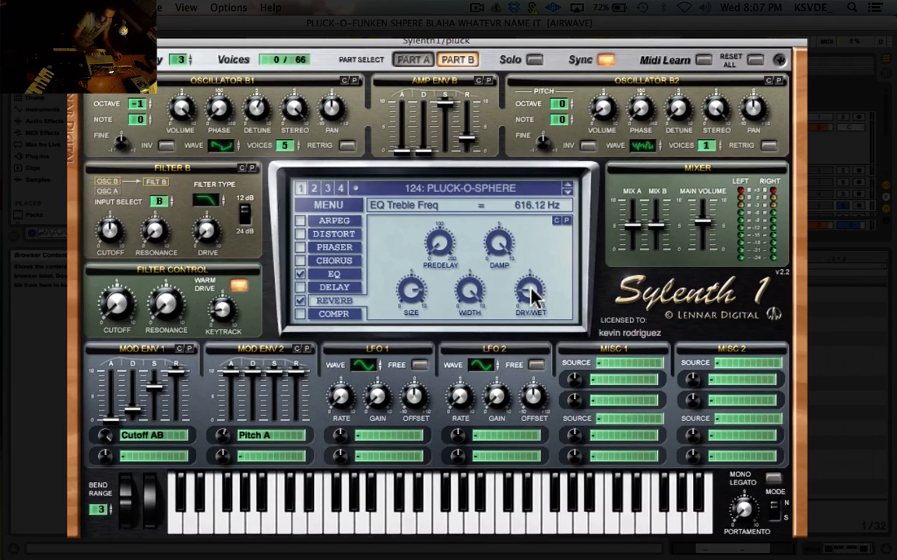
click(532, 294)
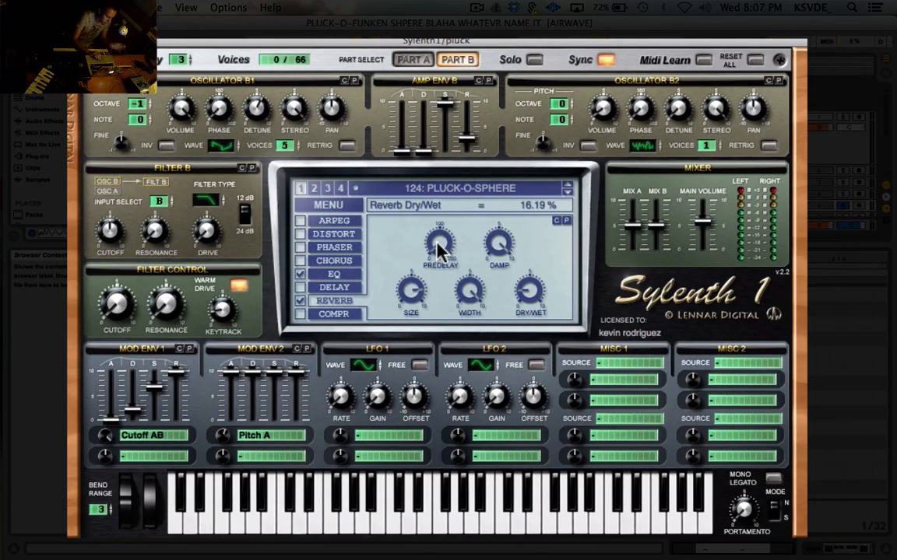
click(413, 294)
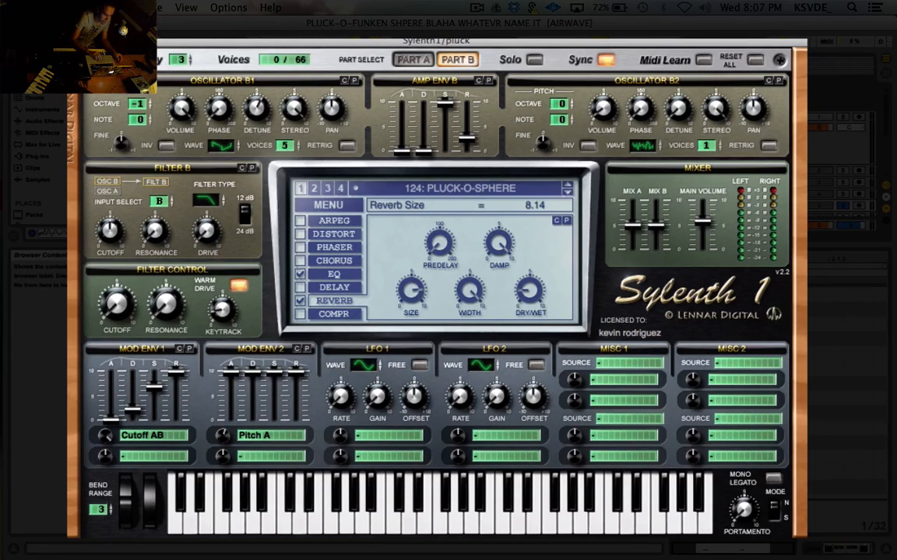
- Close the Sylenth1 plug-in window and bring up the pluck track's device chain in Ableton Live
click(116, 74)
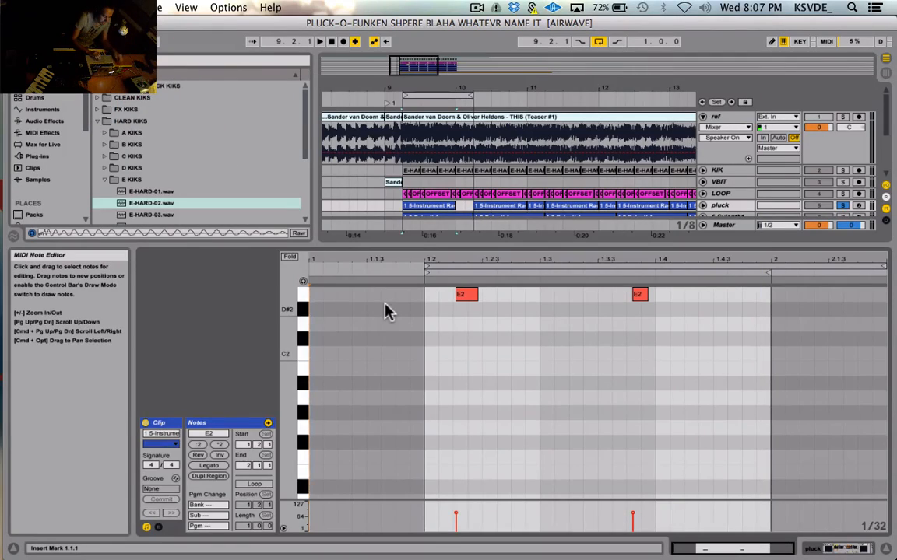
key(shift+Tab)
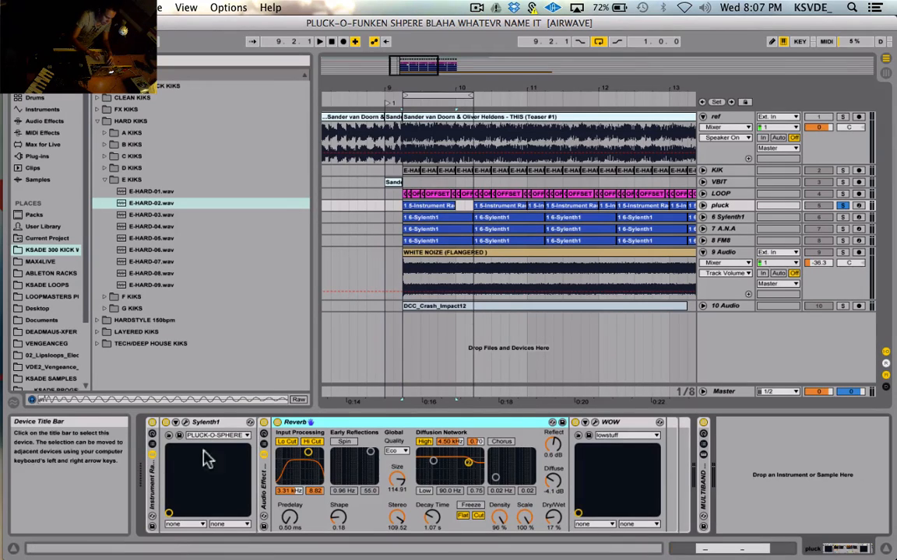